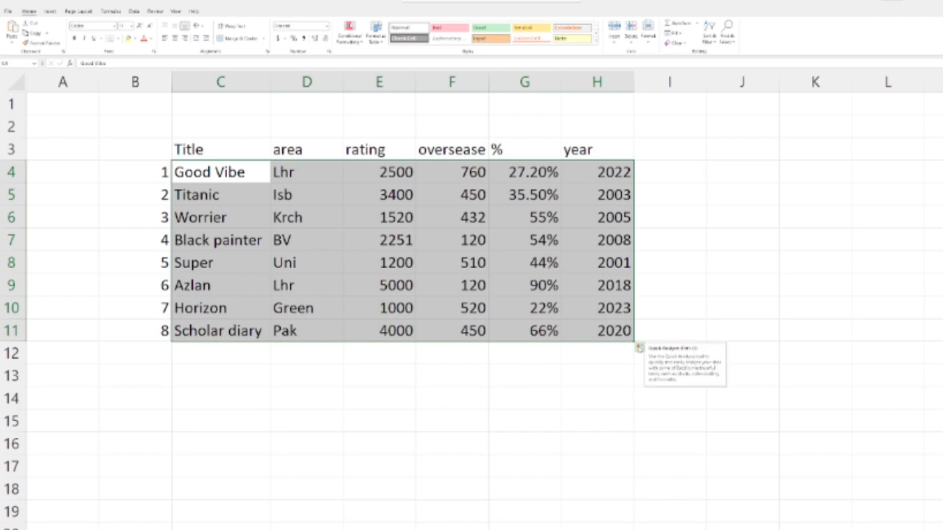
Step: Preview the Quick Analysis formatting, chart, total and table suggestions for the selected range C4:H11
{"action": "left_click", "coordinate": [639, 348]}
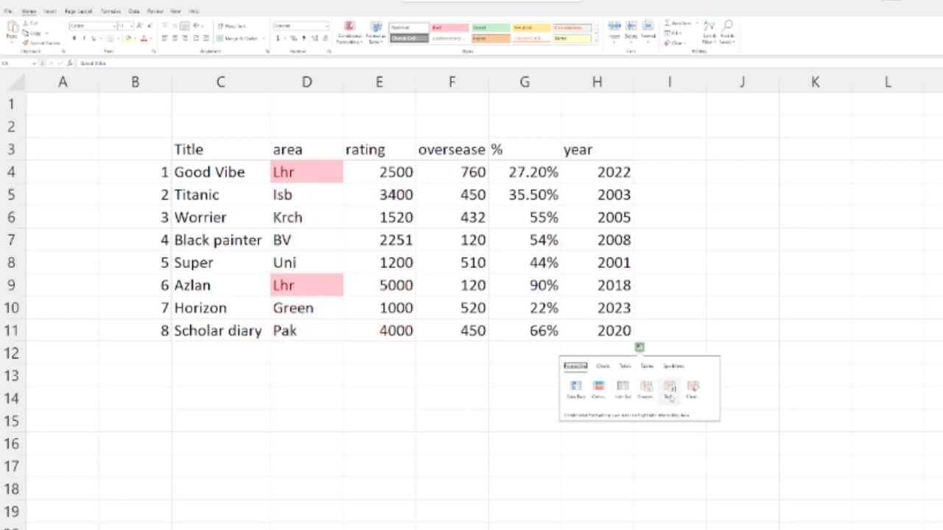
{"action": "left_click", "coordinate": [602, 366]}
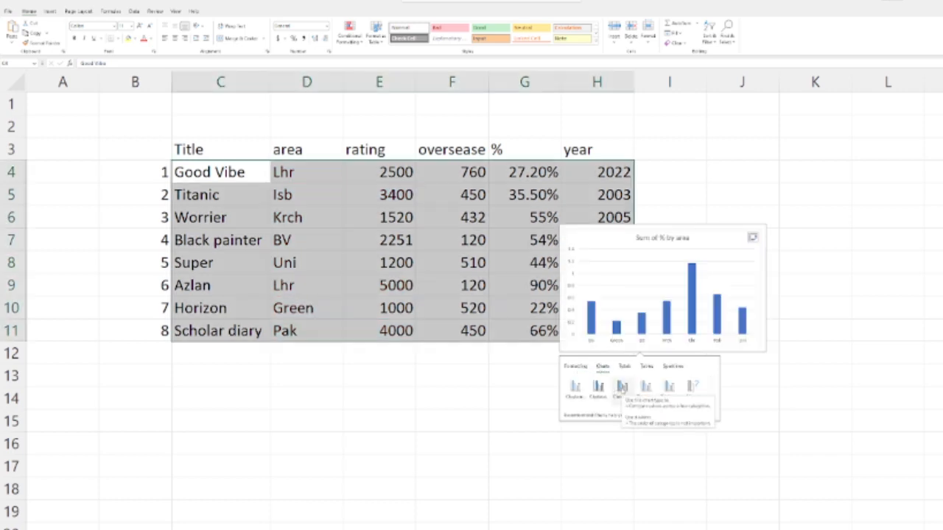
{"action": "left_click", "coordinate": [625, 367]}
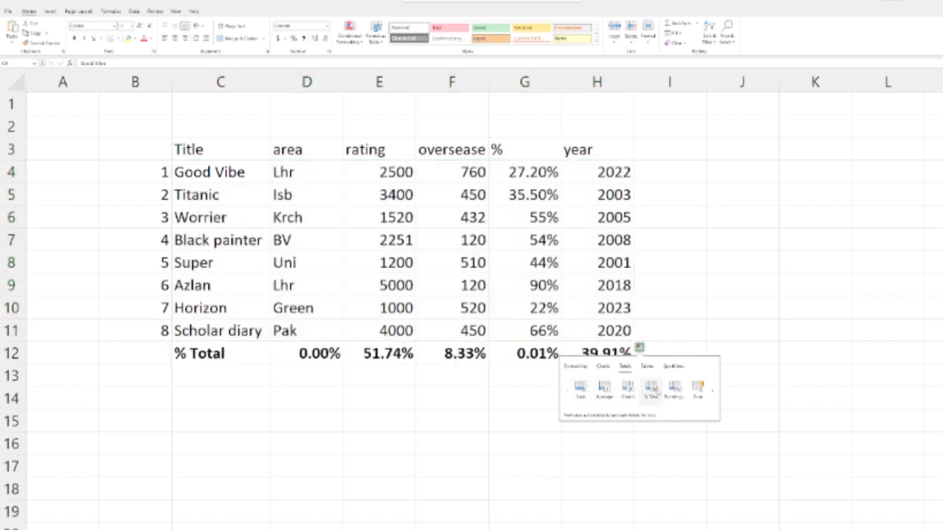
{"action": "left_click", "coordinate": [646, 366]}
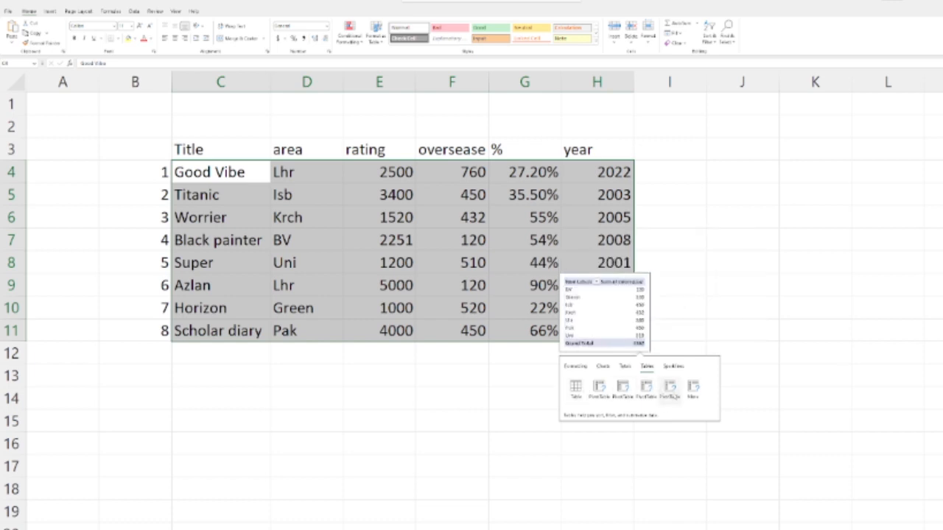
Step: Insert the suggested Sum of year by area pivot chart, move it below its pivot table and close the field list
{"action": "left_click", "coordinate": [606, 367]}
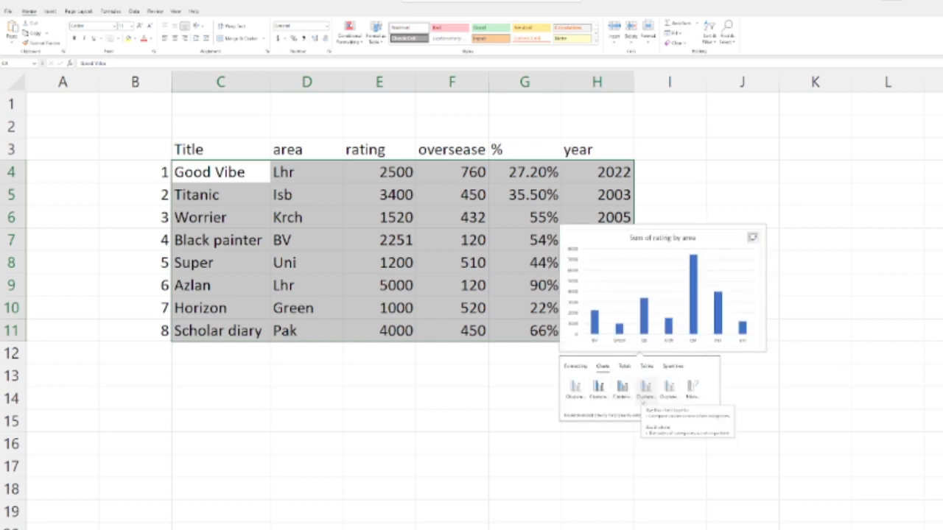
{"action": "left_click", "coordinate": [609, 391]}
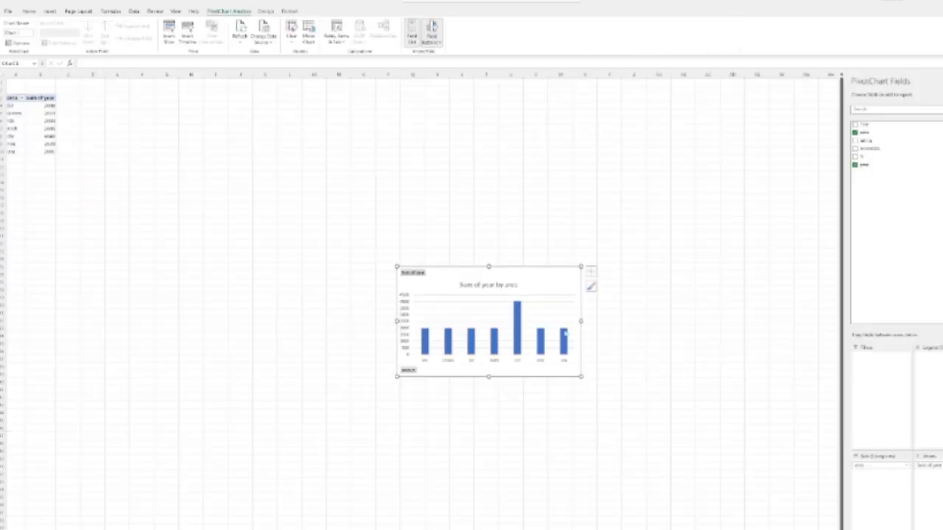
{"action": "left_click_drag", "start_coordinate": [499, 270], "coordinate": [101, 185]}
{"action": "left_click", "coordinate": [942, 81]}
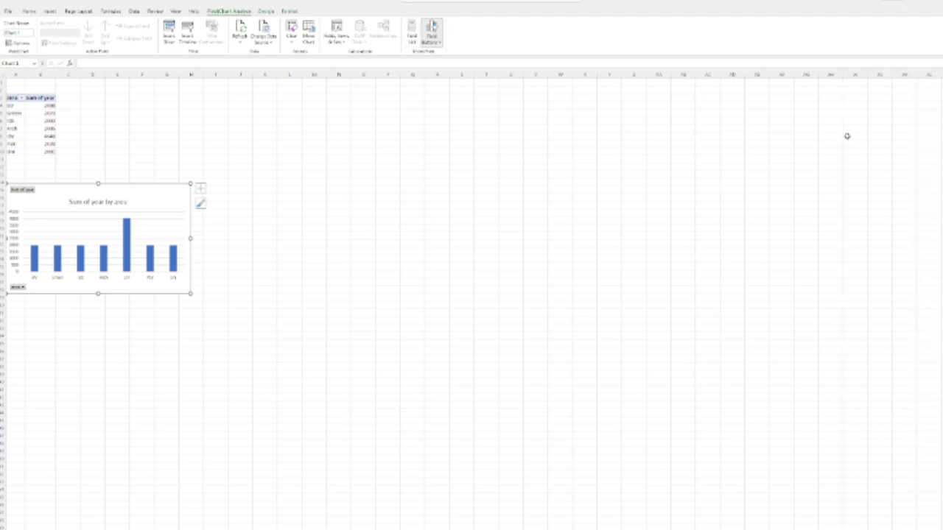
Step: Look at the area filter choices of the pivot table and close them without changes
{"action": "left_click", "coordinate": [436, 258]}
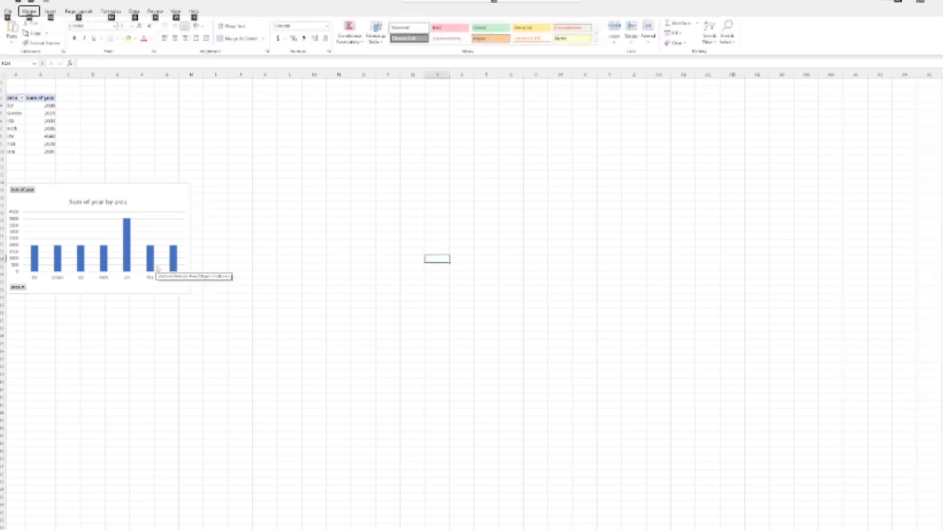
{"action": "scroll", "coordinate": [156, 269], "scroll_direction": "up", "scroll_amount": 5, "text": "ctrl"}
{"action": "left_click", "coordinate": [42, 119]}
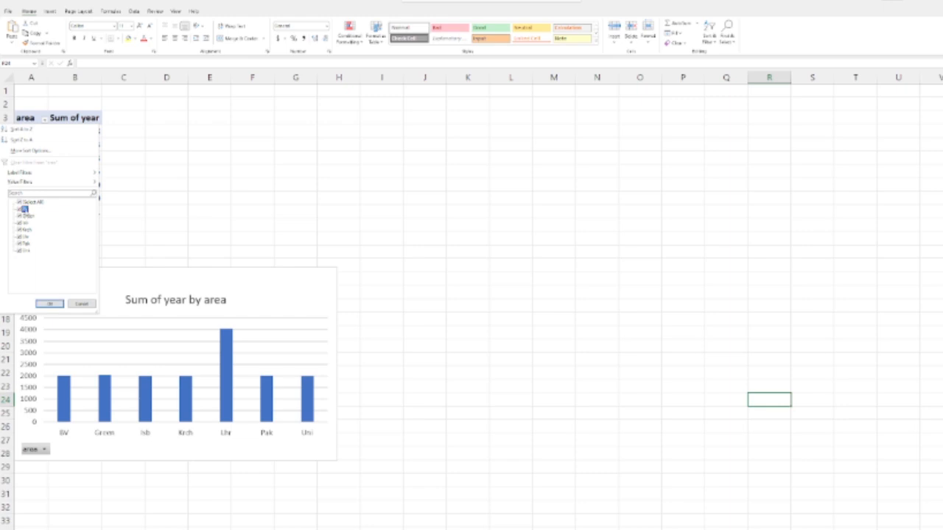
{"action": "left_click", "coordinate": [81, 303]}
{"action": "left_click", "coordinate": [507, 307]}
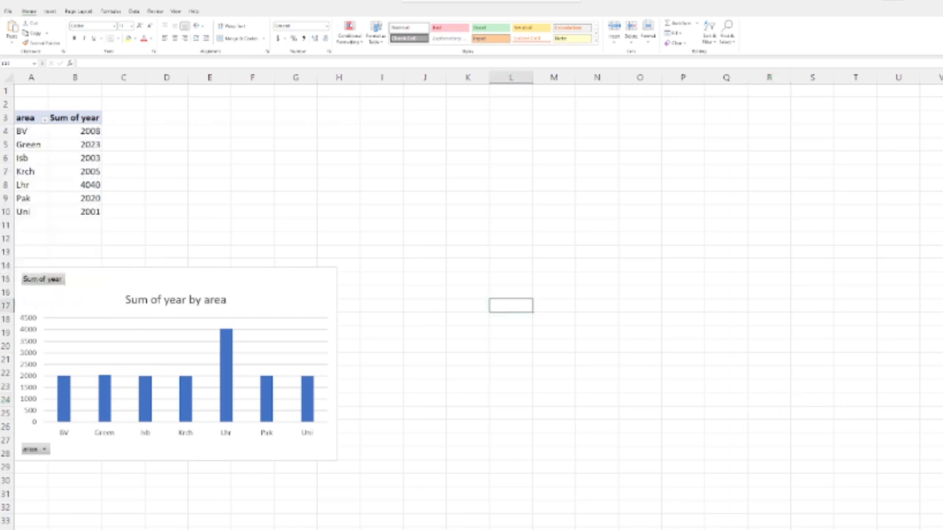
Step: Paste the Sum of year by area chart into the data sheet and move it over the table
{"action": "key", "text": "ctrl+Page_Down"}
{"action": "key", "text": "ctrl+Page_Up"}
{"action": "left_click", "coordinate": [274, 346]}
{"action": "key", "text": "ctrl+Page_Down"}
{"action": "left_click", "coordinate": [615, 449]}
{"action": "key", "text": "ctrl+v"}
{"action": "left_click_drag", "start_coordinate": [691, 466], "coordinate": [404, 173]}
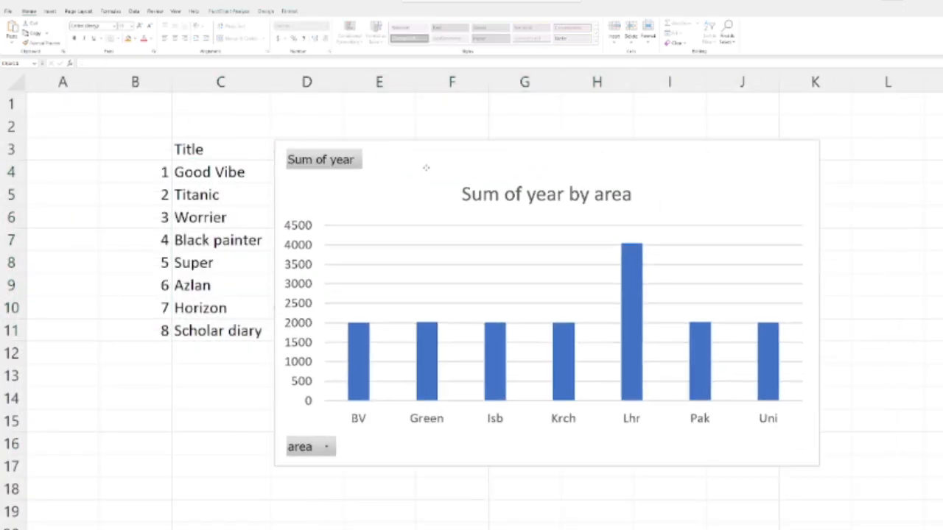
Step: Delete the pasted chart from the data sheet
{"action": "key", "text": "Delete"}
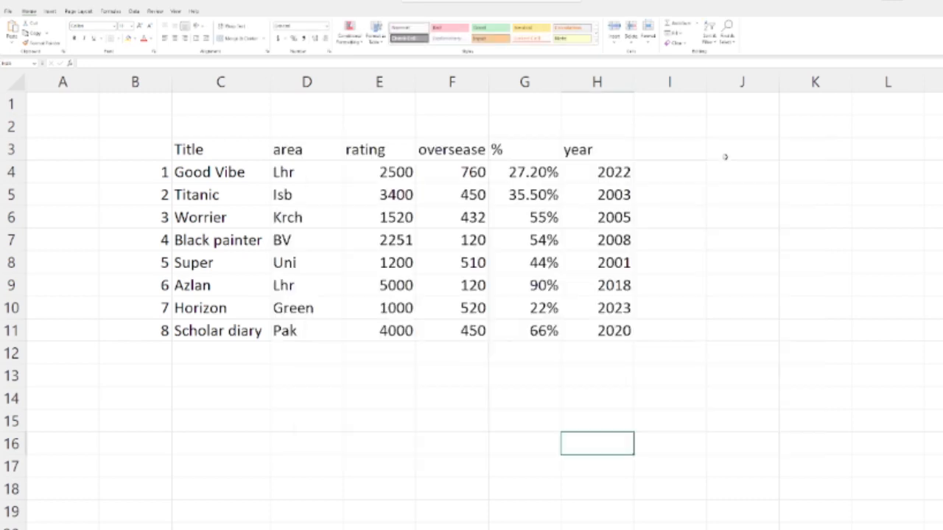
{"action": "key", "text": "Up"}
{"action": "key", "text": "Left"}
Step: Turn on filtering for the film table's header row
{"action": "left_click", "coordinate": [234, 168]}
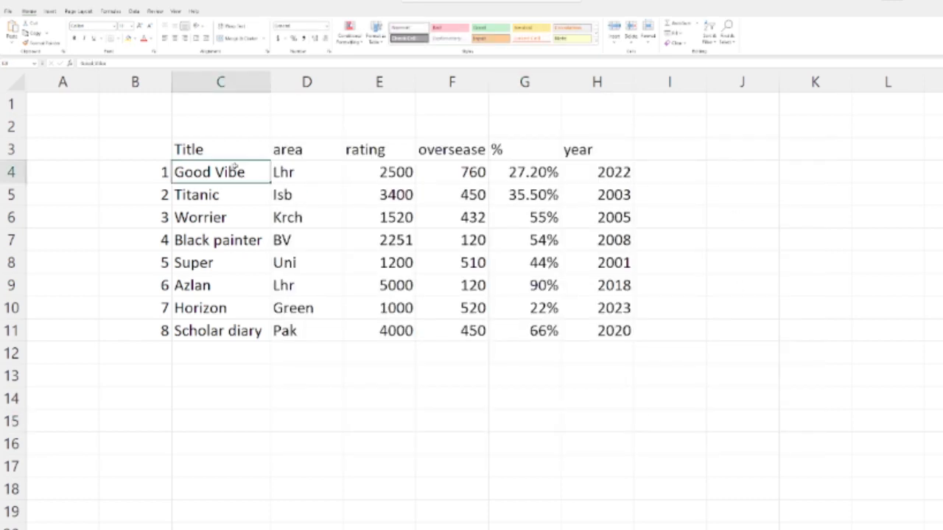
{"action": "left_click", "coordinate": [136, 11]}
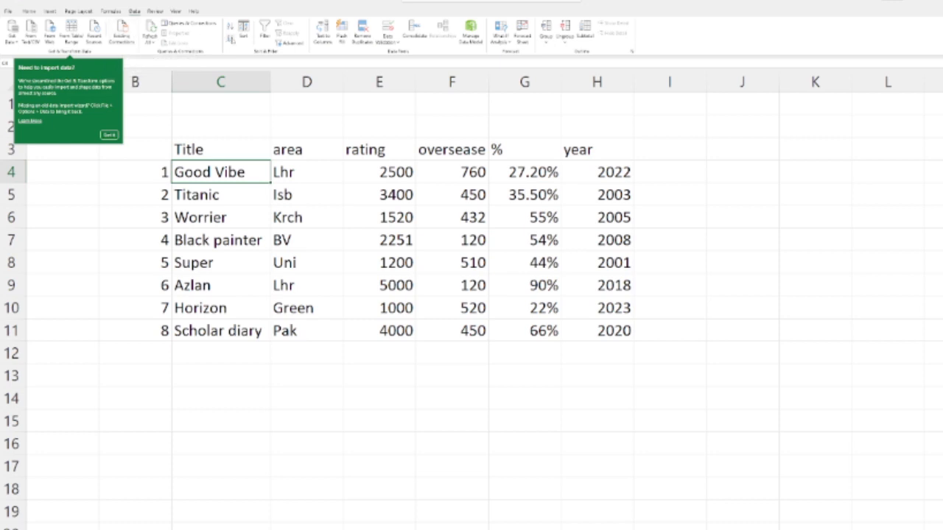
{"action": "left_click", "coordinate": [269, 34]}
Step: Look at the filter choices of the Title, rating and oversease columns
{"action": "left_click", "coordinate": [268, 156]}
{"action": "left_click", "coordinate": [268, 157]}
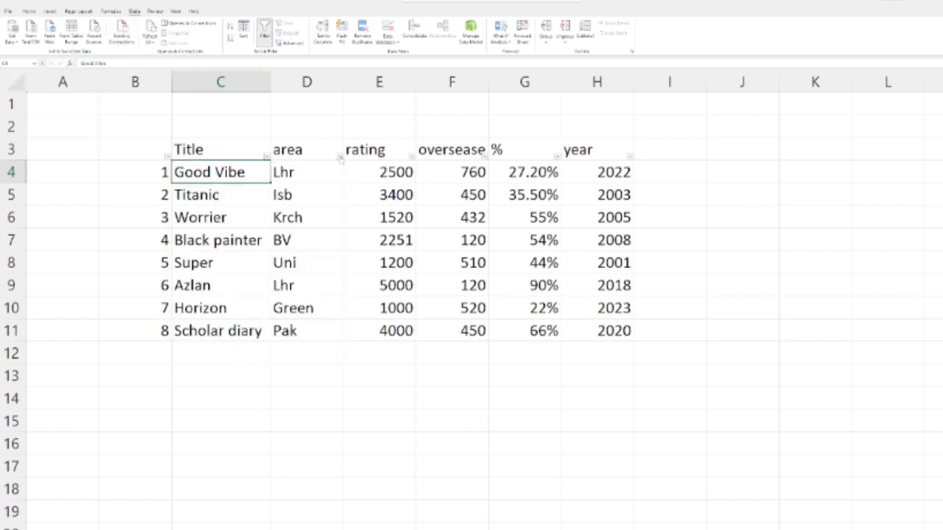
{"action": "left_click", "coordinate": [411, 157]}
{"action": "left_click", "coordinate": [486, 157]}
{"action": "left_click", "coordinate": [485, 157]}
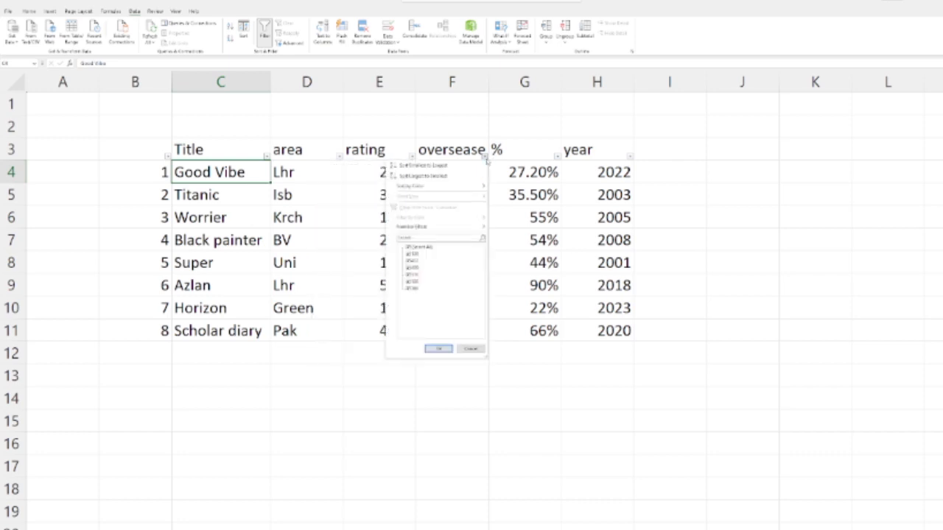
{"action": "left_click", "coordinate": [485, 158]}
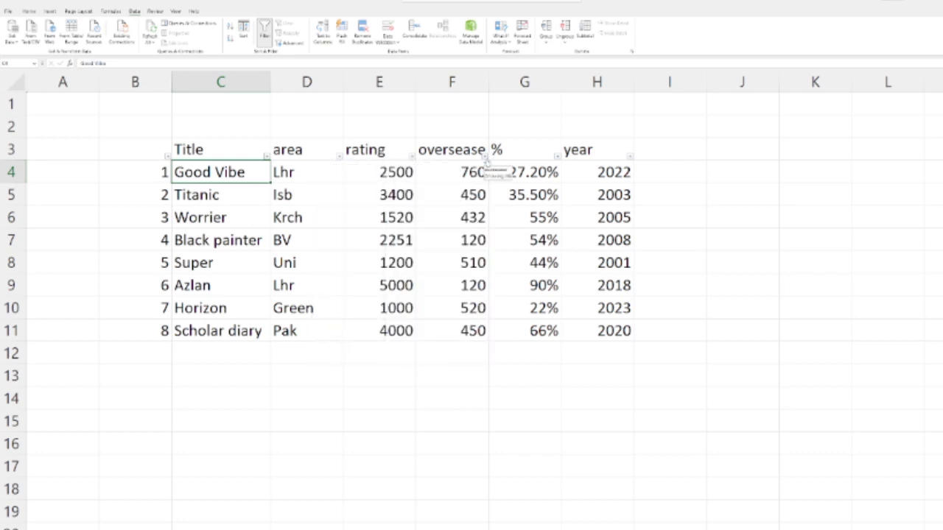
Step: Filter the year column to show only 2001
{"action": "left_click", "coordinate": [630, 157]}
{"action": "left_click", "coordinate": [554, 247]}
{"action": "left_click", "coordinate": [554, 253]}
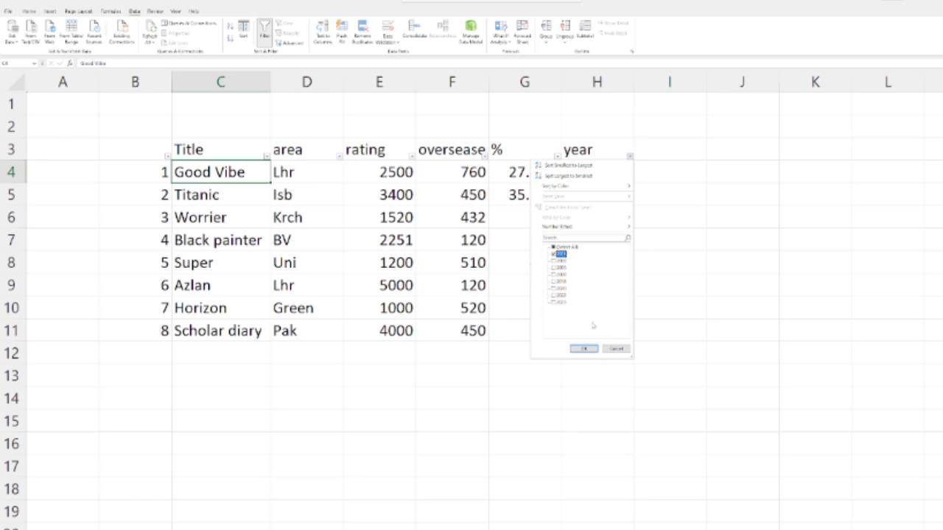
{"action": "left_click", "coordinate": [584, 348]}
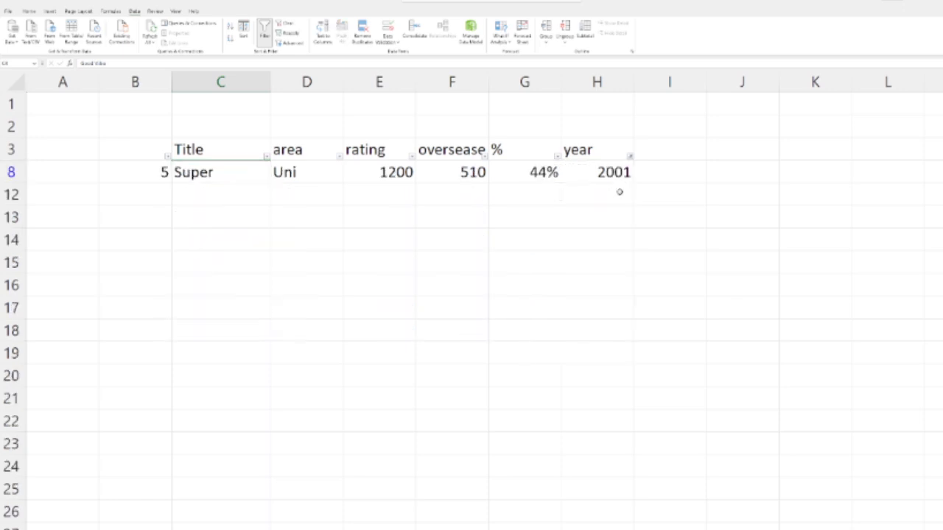
Step: Select all years in the year filter again and turn off filtering for the table
{"action": "left_click", "coordinate": [629, 157]}
{"action": "left_click", "coordinate": [558, 246]}
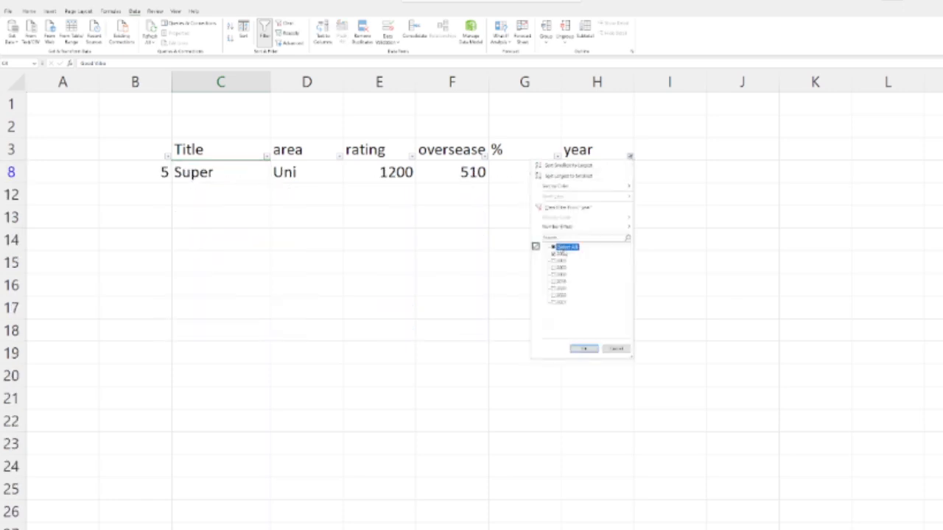
{"action": "left_click", "coordinate": [584, 348]}
{"action": "left_click", "coordinate": [270, 41]}
{"action": "left_click", "coordinate": [674, 283]}
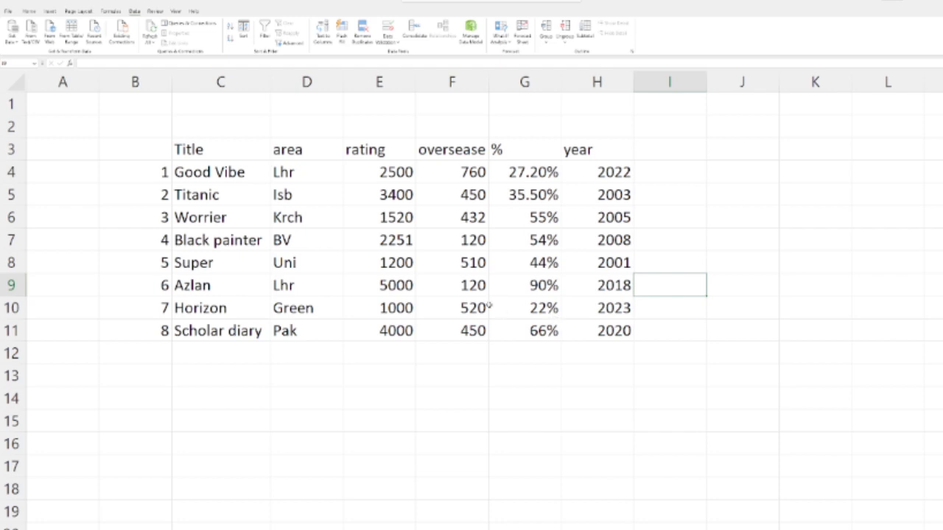
Step: Fill the header cells from Title to year with light blue
{"action": "left_click_drag", "start_coordinate": [199, 151], "coordinate": [596, 150]}
{"action": "left_click", "coordinate": [29, 11]}
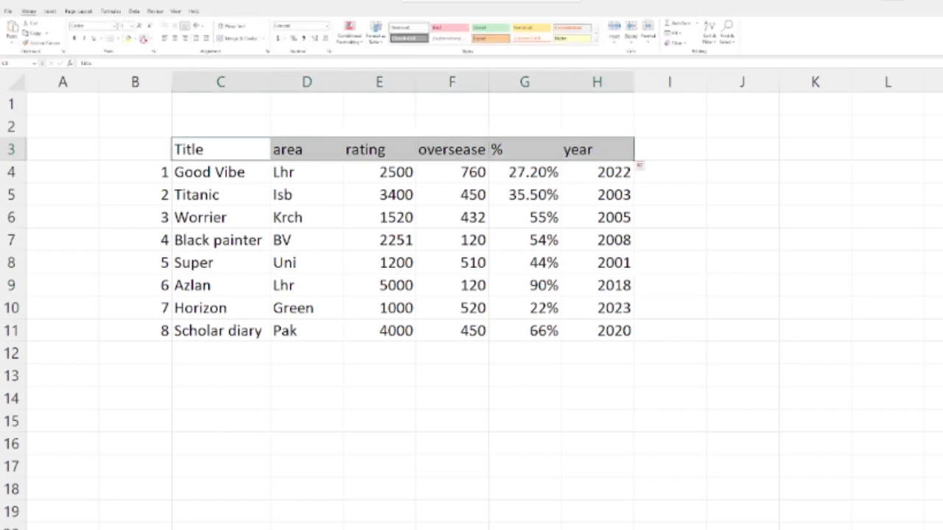
{"action": "left_click", "coordinate": [134, 38]}
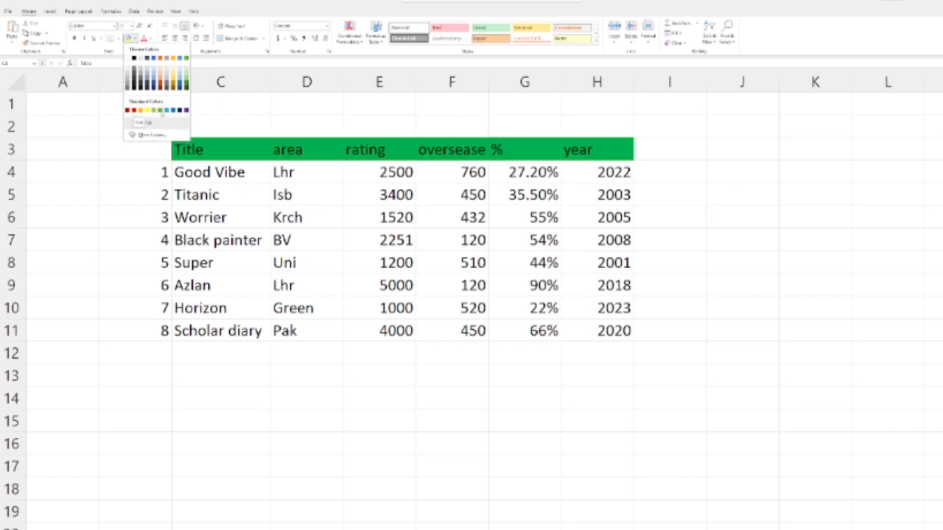
{"action": "left_click", "coordinate": [166, 111]}
{"action": "left_click", "coordinate": [134, 194]}
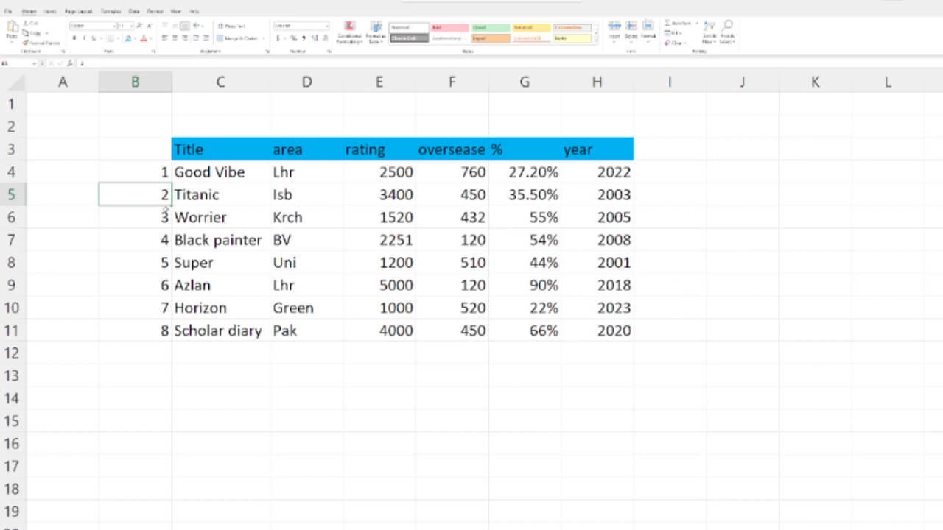
Step: Enter the heading "Sr No" in cell B3 above the row numbers
{"action": "left_click", "coordinate": [164, 150]}
{"action": "type", "text": "S"}
{"action": "type", "text": "r NM"}
{"action": "key", "text": "BackSpace"}
{"action": "type", "text": "o"}
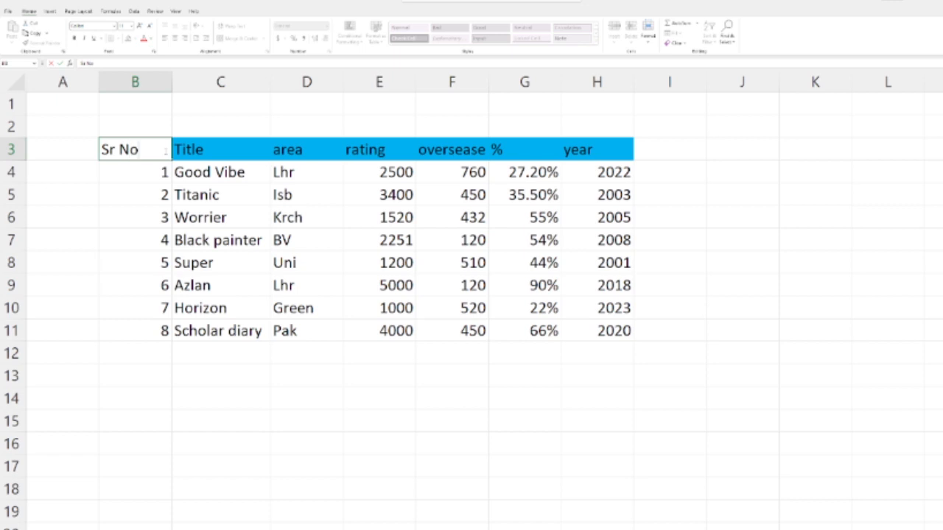
{"action": "key", "text": "Return"}
{"action": "key", "text": "Return"}
Step: Fill the Sr No heading cell with the same light blue as the other headings
{"action": "key", "text": "Down"}
{"action": "key", "text": "Up"}
{"action": "key", "text": "Up"}
{"action": "key", "text": "Up"}
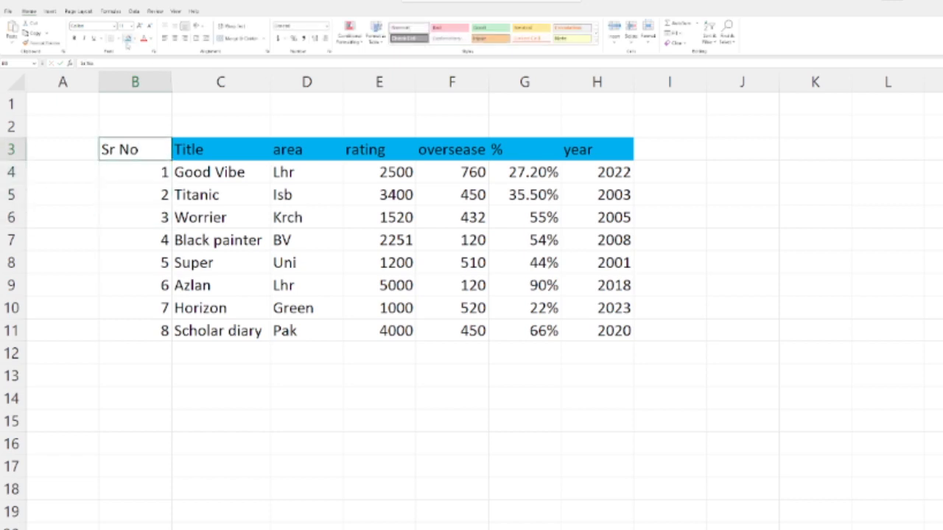
{"action": "left_click", "coordinate": [128, 38]}
{"action": "left_click", "coordinate": [310, 286]}
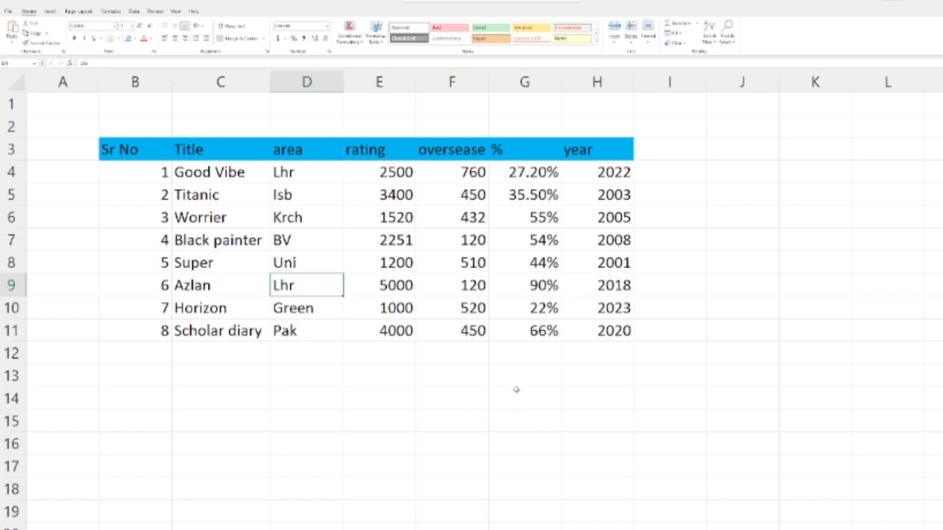
{"action": "left_click", "coordinate": [226, 149]}
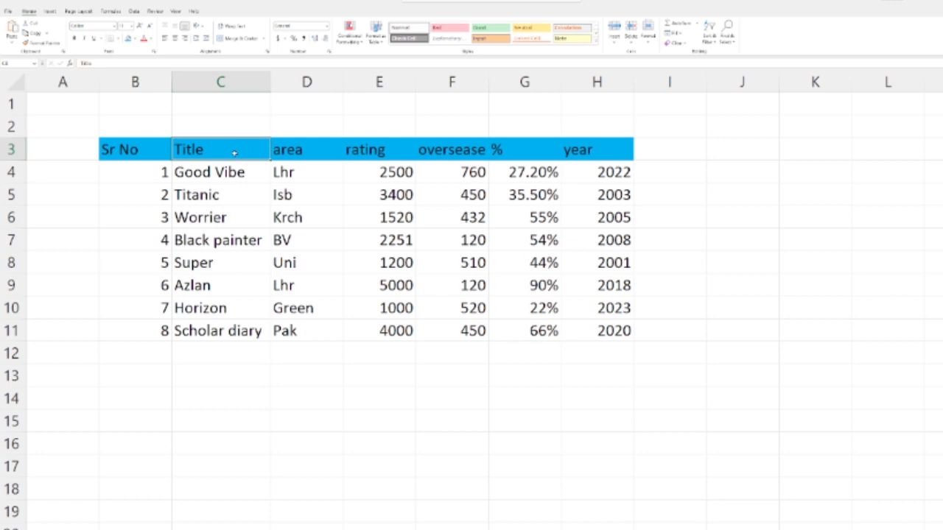
{"action": "key", "text": "Down"}
{"action": "key", "text": "Right"}
{"action": "key", "text": "Right"}
{"action": "key", "text": "Right"}
{"action": "key", "text": "Right"}
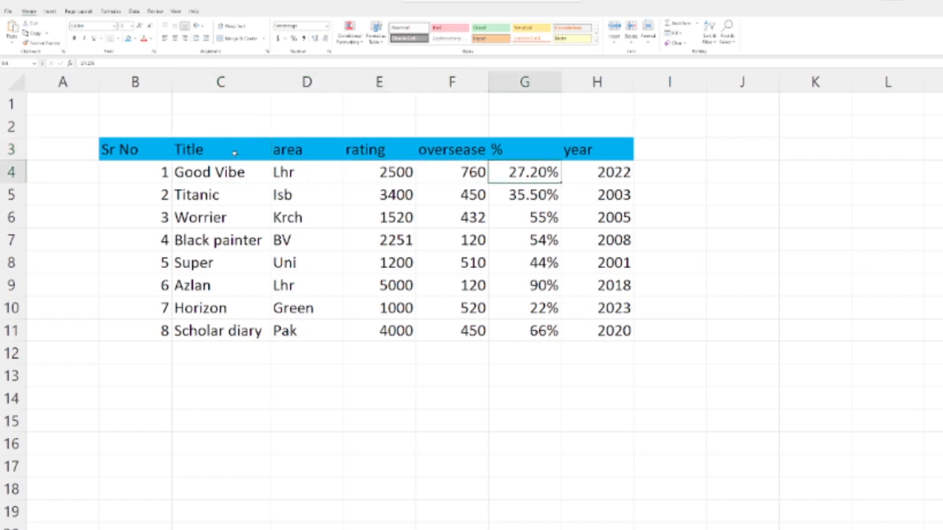
{"action": "key", "text": "Right"}
{"action": "key", "text": "Up"}
{"action": "key", "text": "Down"}
{"action": "key", "text": "Down"}
{"action": "key", "text": "Down"}
{"action": "key", "text": "Down"}
{"action": "key", "text": "Down"}
{"action": "key", "text": "Down"}
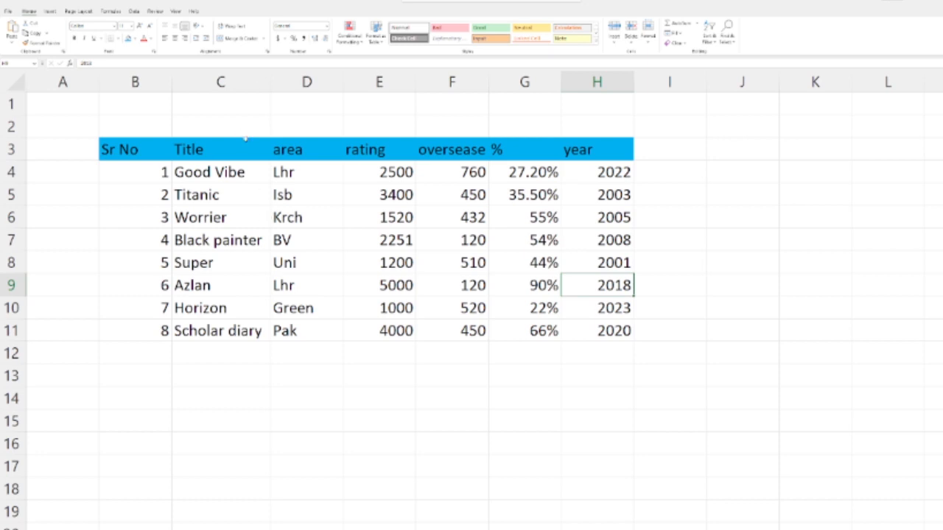
Step: Narrow the rating, oversease and % columns so their values no longer fit
{"action": "left_click_drag", "start_coordinate": [415, 82], "coordinate": [376, 82]}
{"action": "left_click_drag", "start_coordinate": [449, 82], "coordinate": [404, 82]}
{"action": "left_click_drag", "start_coordinate": [477, 81], "coordinate": [432, 81]}
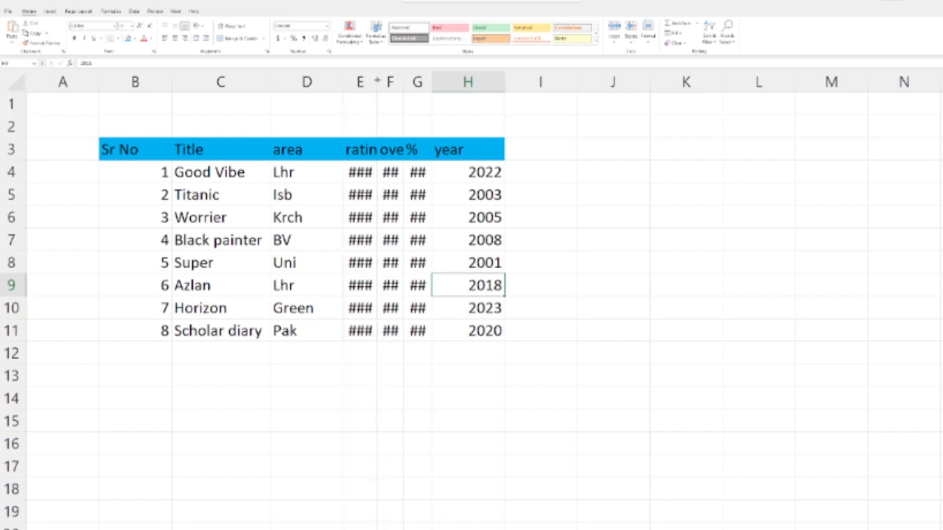
{"action": "left_click", "coordinate": [427, 308]}
Step: Select the whole sheet and autofit all column widths to their contents
{"action": "left_click", "coordinate": [16, 81]}
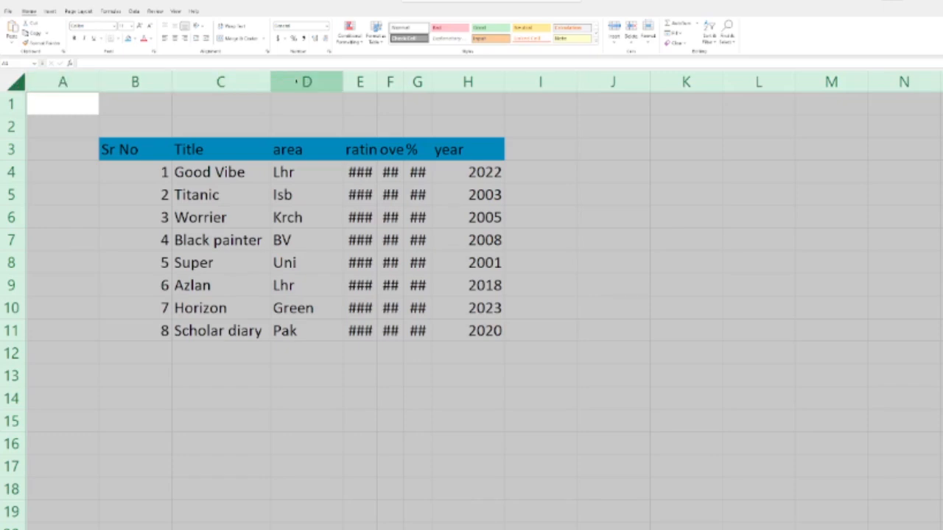
{"action": "double_click", "coordinate": [271, 78]}
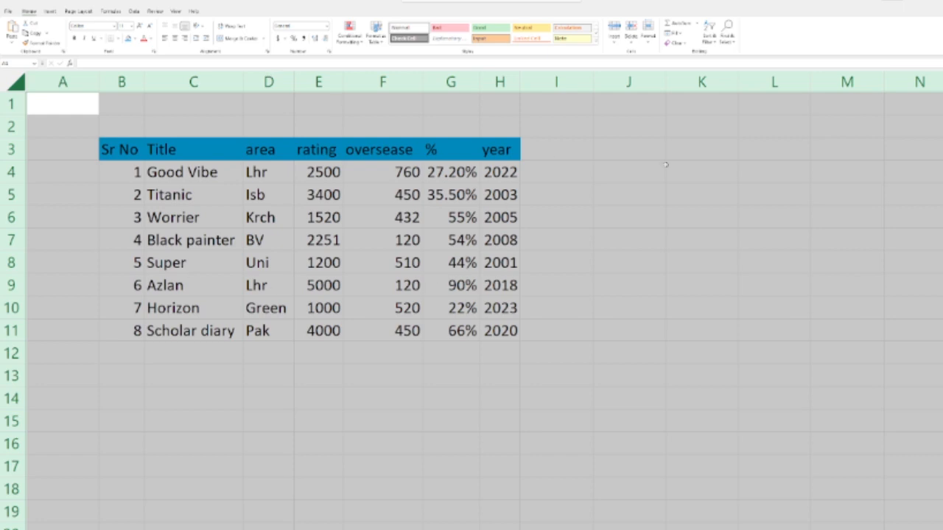
{"action": "left_click", "coordinate": [589, 279]}
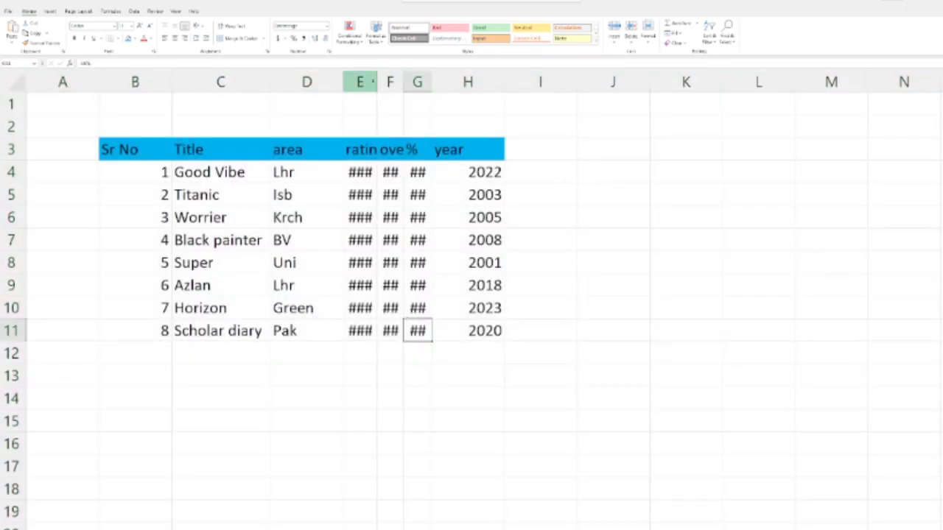
Step: Undo the column width changes back through the autofit
{"action": "left_click_drag", "start_coordinate": [376, 81], "coordinate": [518, 79]}
{"action": "key", "text": "ctrl+z"}
{"action": "key", "text": "ctrl+z"}
{"action": "key", "text": "ctrl+z"}
{"action": "key", "text": "ctrl+z"}
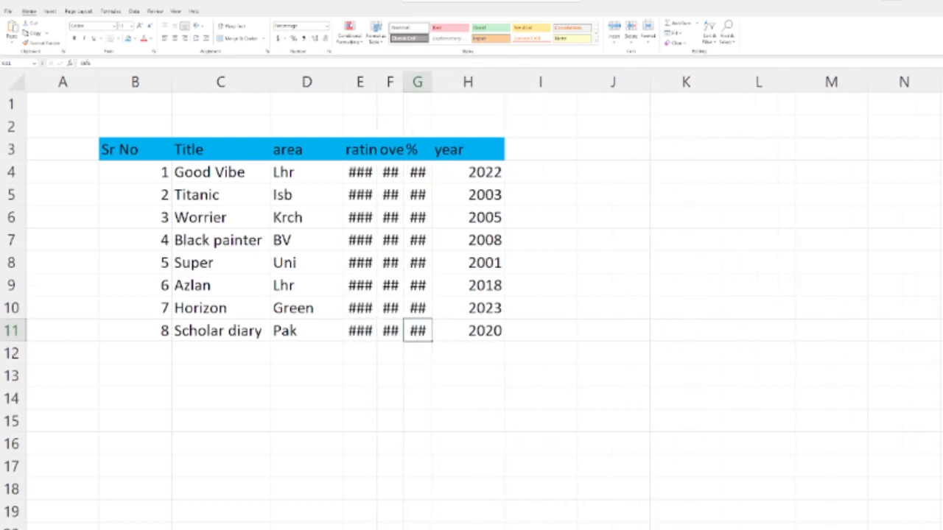
Step: Select the whole sheet once more and autofit every column so the film table's values fit
{"action": "left_click", "coordinate": [15, 79]}
{"action": "double_click", "coordinate": [272, 81]}
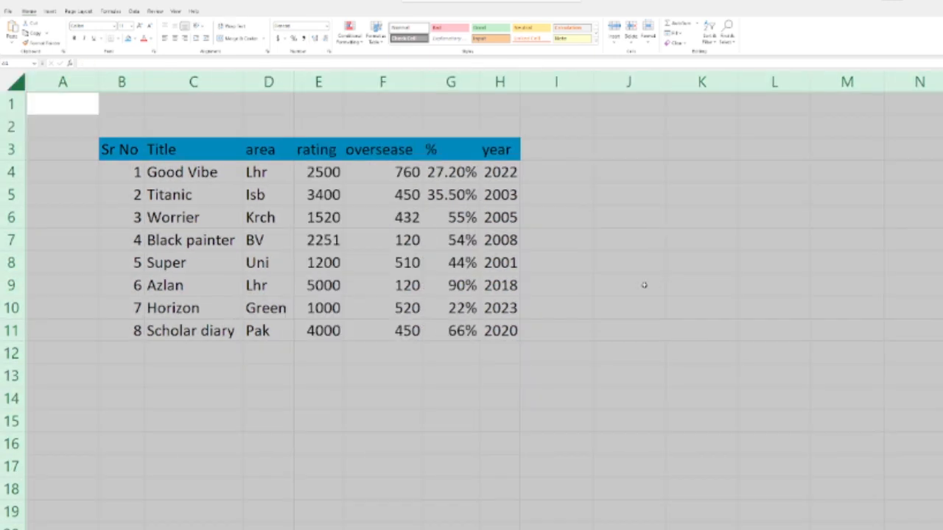
{"action": "left_click", "coordinate": [644, 285]}
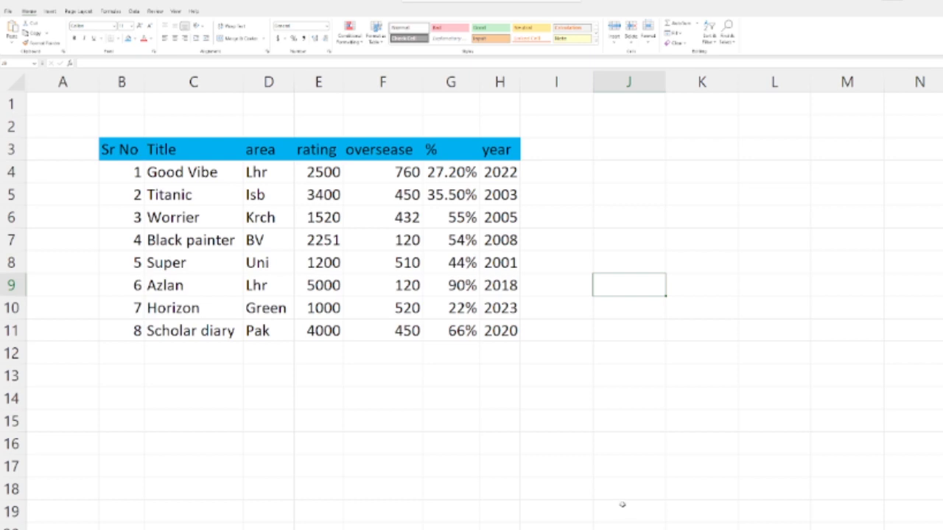
Step: Enter the first two e-mail addresses of a new list in C15 and C16, below the film table
{"action": "scroll", "coordinate": [370, 442], "scroll_direction": "down", "scroll_amount": 4}
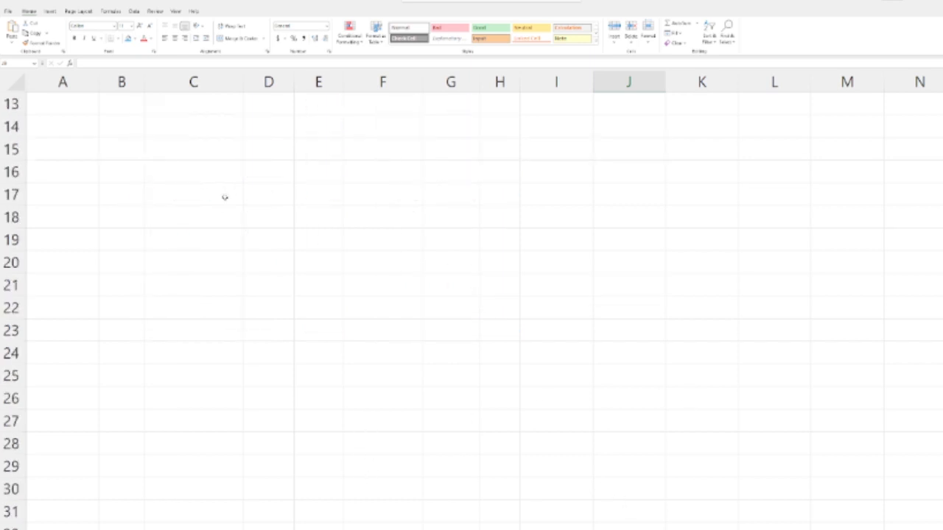
{"action": "scroll", "coordinate": [221, 316], "scroll_direction": "up", "scroll_amount": 2}
{"action": "left_click", "coordinate": [210, 287]}
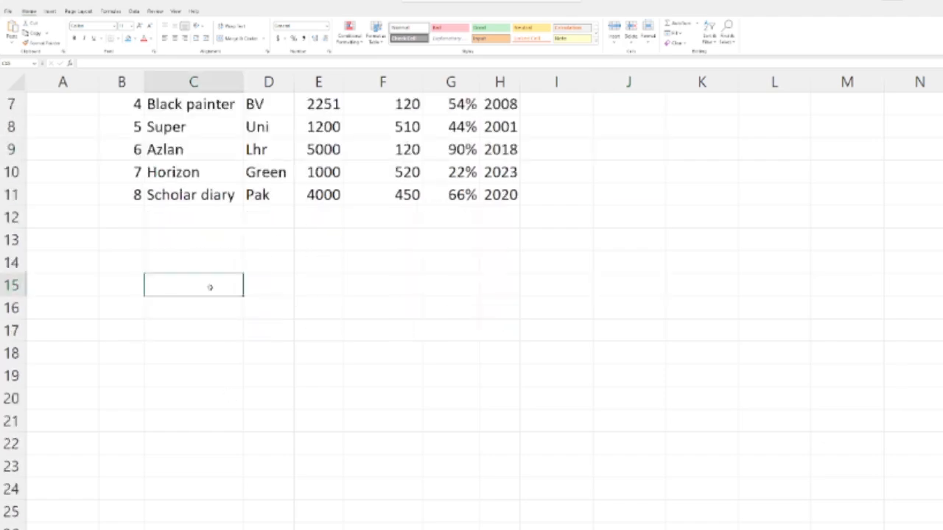
{"action": "scroll", "coordinate": [170, 231], "scroll_direction": "down", "scroll_amount": 2}
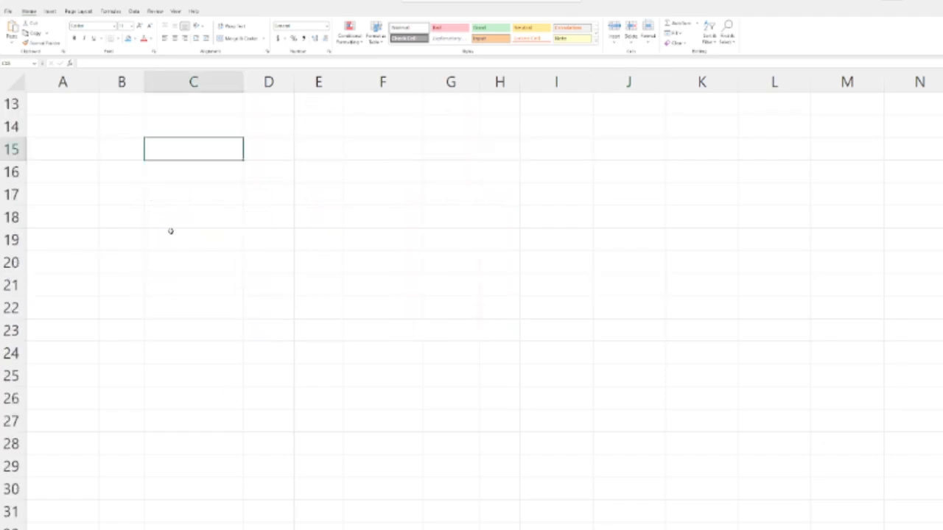
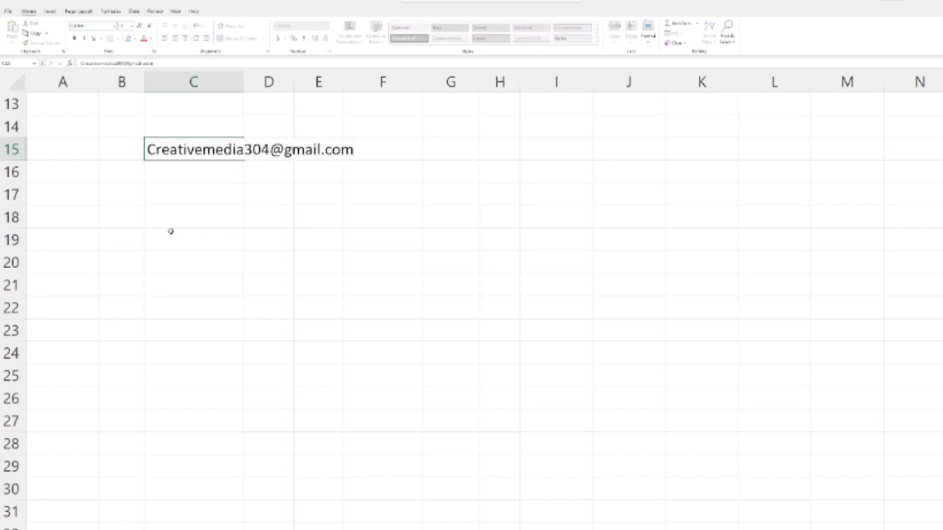
{"action": "key", "text": "Return"}
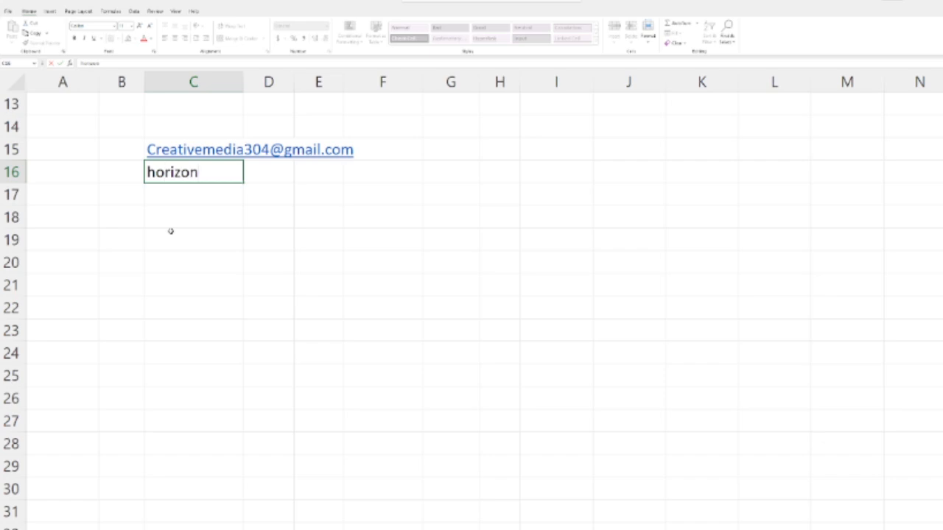
{"action": "key", "text": "Return"}
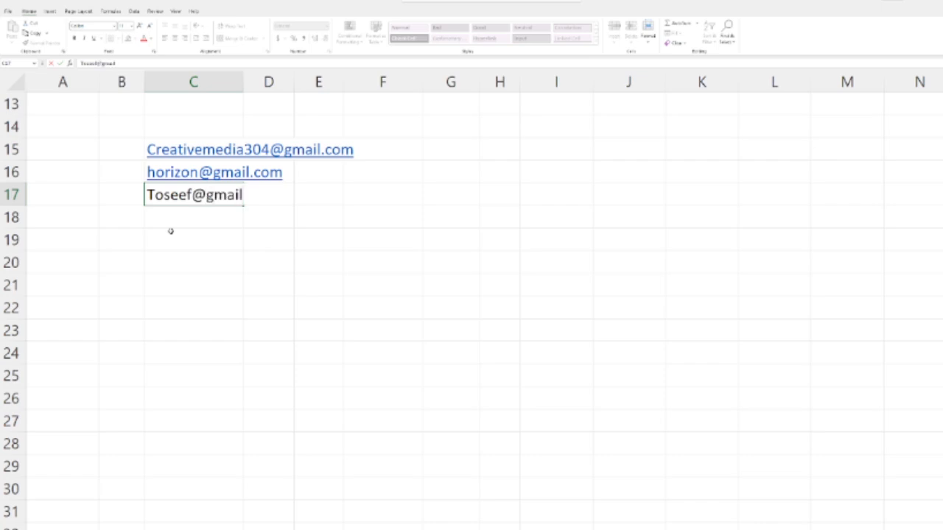
Step: Continue the list with three more e-mail addresses in C17 to C19
{"action": "key", "text": "Return"}
{"action": "type", "text": "do"}
{"action": "key", "text": "BackSpace"}
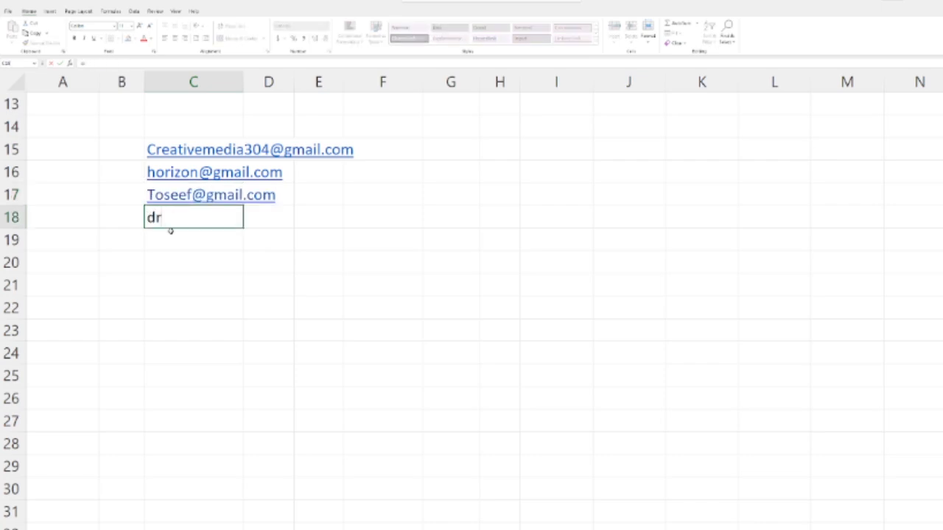
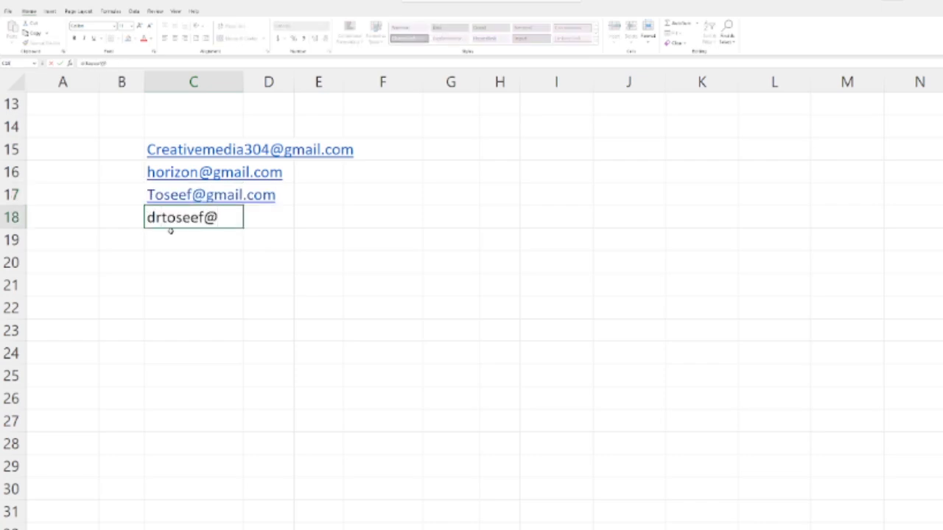
{"action": "key", "text": "Return"}
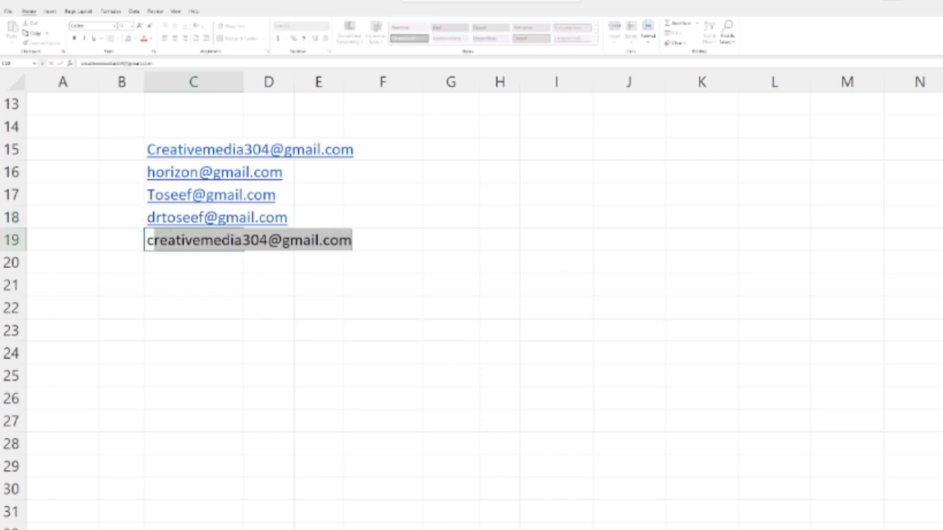
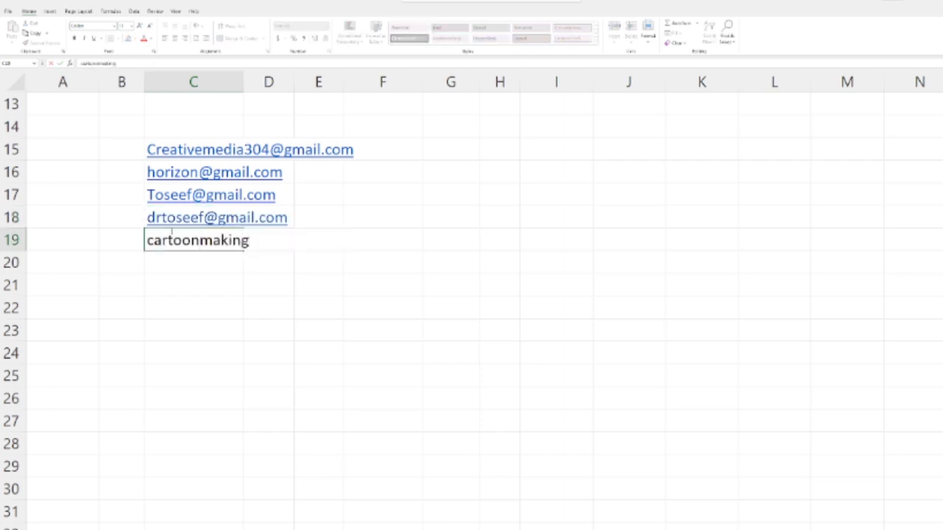
{"action": "key", "text": "Return"}
Step: Autofit column C to the e-mail addresses and widen column D
{"action": "key", "text": "Left"}
{"action": "double_click", "coordinate": [243, 81]}
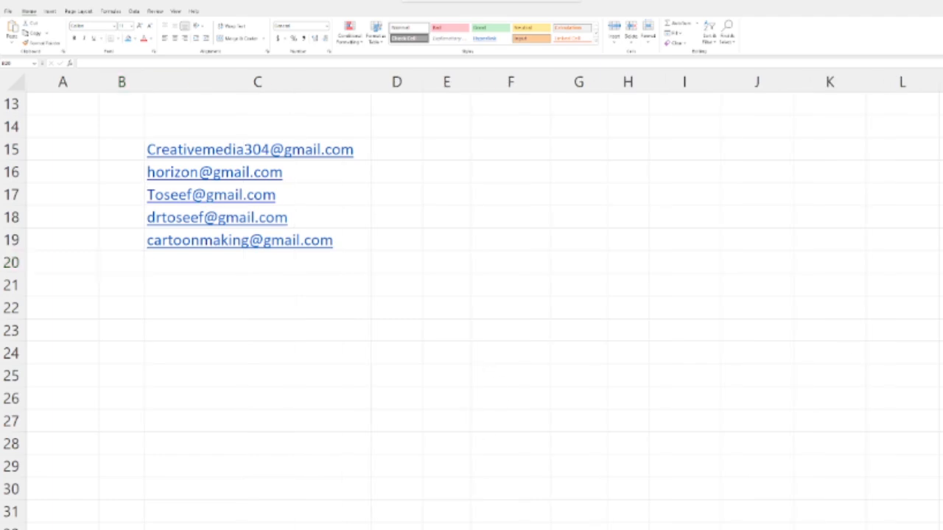
{"action": "left_click_drag", "start_coordinate": [422, 82], "coordinate": [502, 81]}
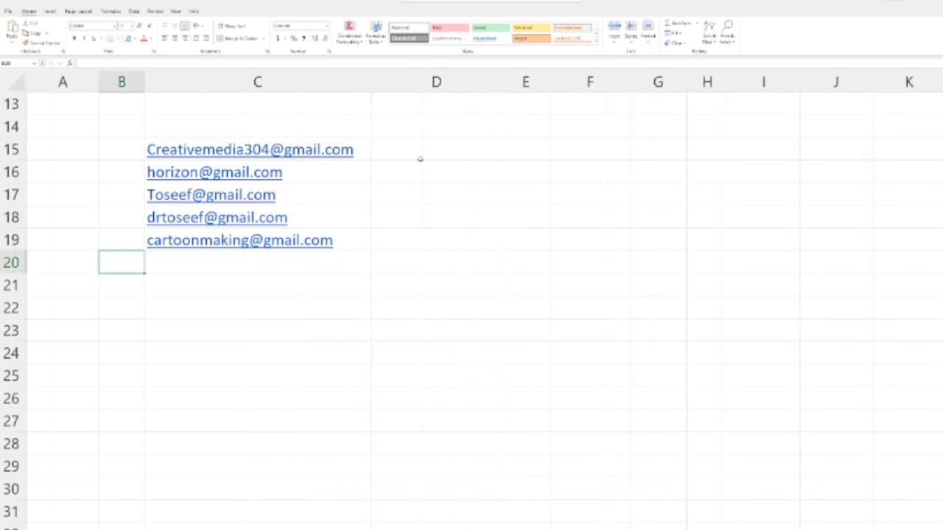
Step: Enter Creativemedia in D15 and horizon in D16, accepting the Flash Fill suggestion for the remaining rows down to D19
{"action": "left_click", "coordinate": [424, 151]}
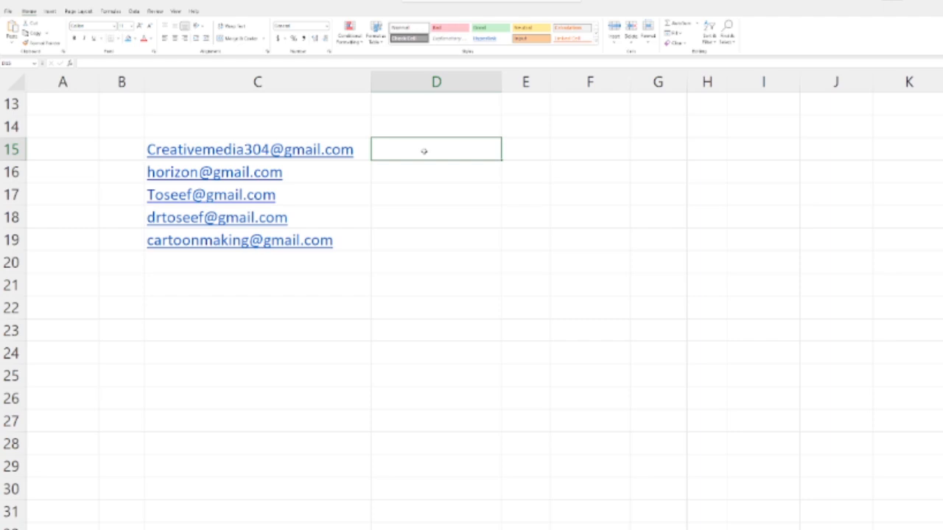
{"action": "type", "text": "Creative"}
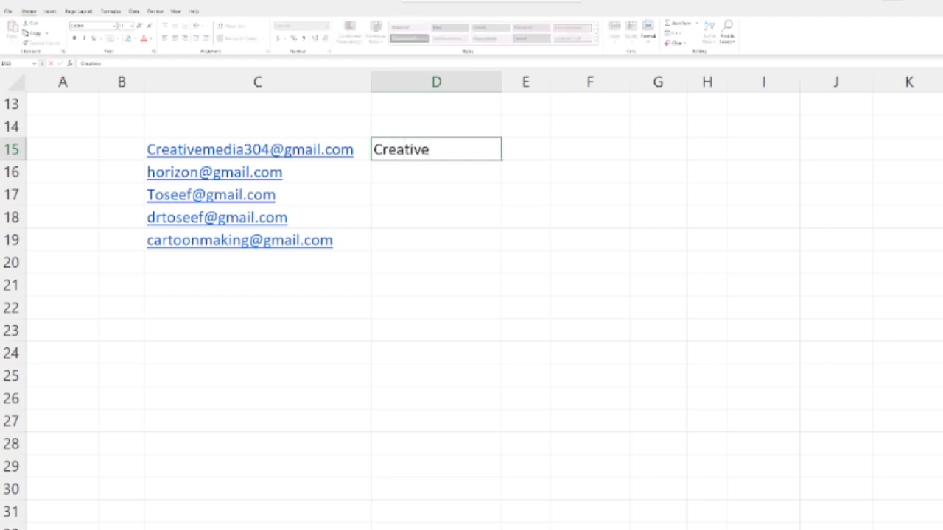
{"action": "type", "text": "media"}
{"action": "key", "text": "Return"}
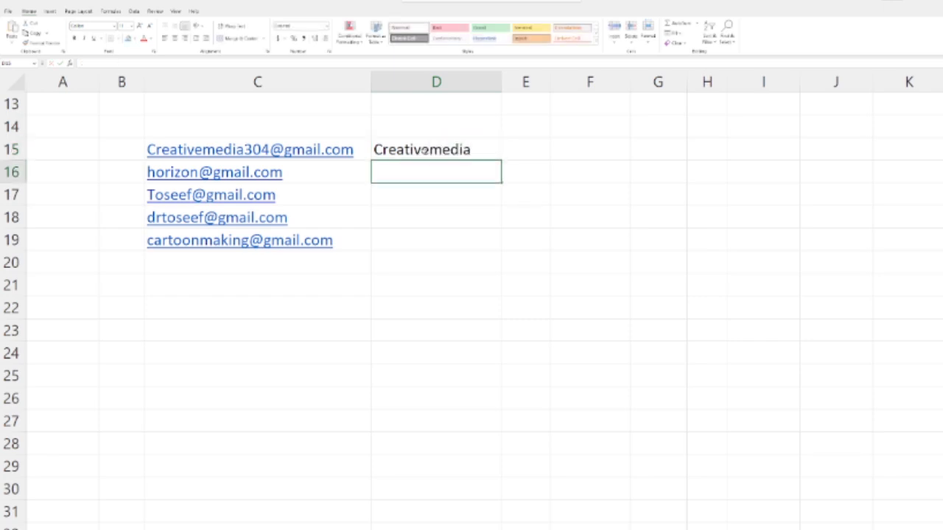
{"action": "type", "text": "horizon"}
{"action": "key", "text": "Return"}
{"action": "key", "text": "Up"}
{"action": "key", "text": "Down"}
{"action": "key", "text": "Down"}
{"action": "key", "text": "Down"}
{"action": "key", "text": "Down"}
{"action": "key", "text": "Up"}
{"action": "key", "text": "Up"}
Step: Enter 1 in F15 and fill it down to F19
{"action": "key", "text": "Up"}
{"action": "key", "text": "Up"}
{"action": "key", "text": "Up"}
{"action": "key", "text": "Up"}
{"action": "key", "text": "Down"}
{"action": "key", "text": "Down"}
{"action": "key", "text": "Down"}
{"action": "key", "text": "Down"}
{"action": "key", "text": "Down"}
{"action": "key", "text": "Right"}
{"action": "key", "text": "Right"}
{"action": "key", "text": "Up"}
{"action": "key", "text": "Up"}
{"action": "key", "text": "Up"}
{"action": "key", "text": "Up"}
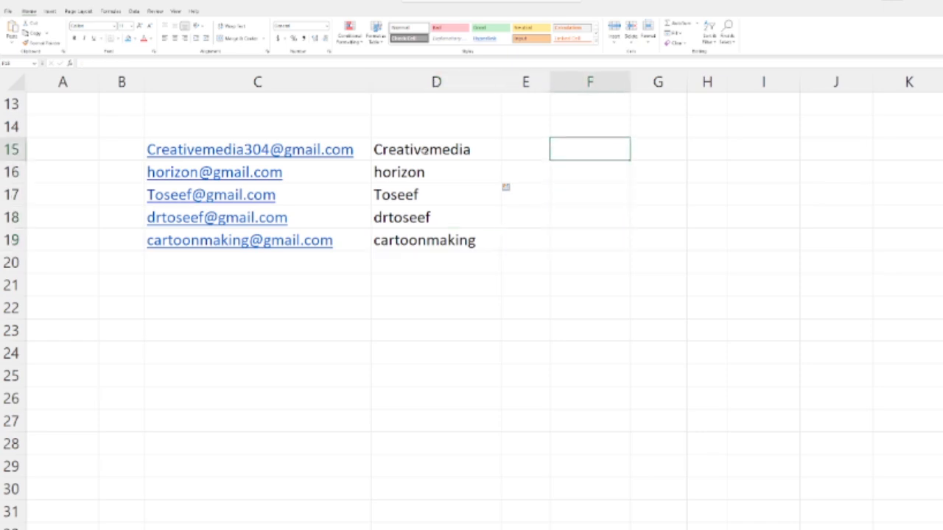
{"action": "type", "text": "1"}
{"action": "key", "text": "ctrl+Return"}
{"action": "left_click_drag", "start_coordinate": [631, 160], "coordinate": [632, 252]}
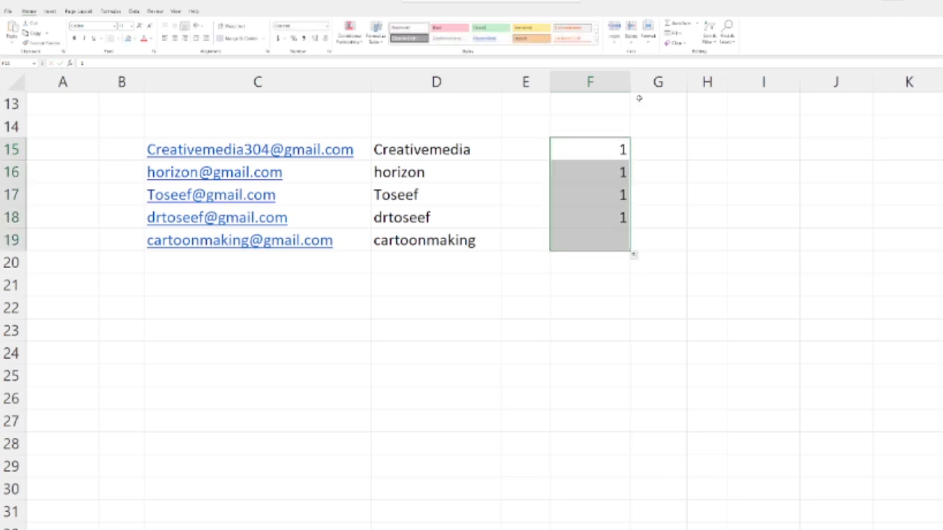
Step: Enter 1 in G15 and auto-fill it down to G19 alongside the neighbouring data
{"action": "left_click", "coordinate": [667, 140]}
{"action": "type", "text": "1"}
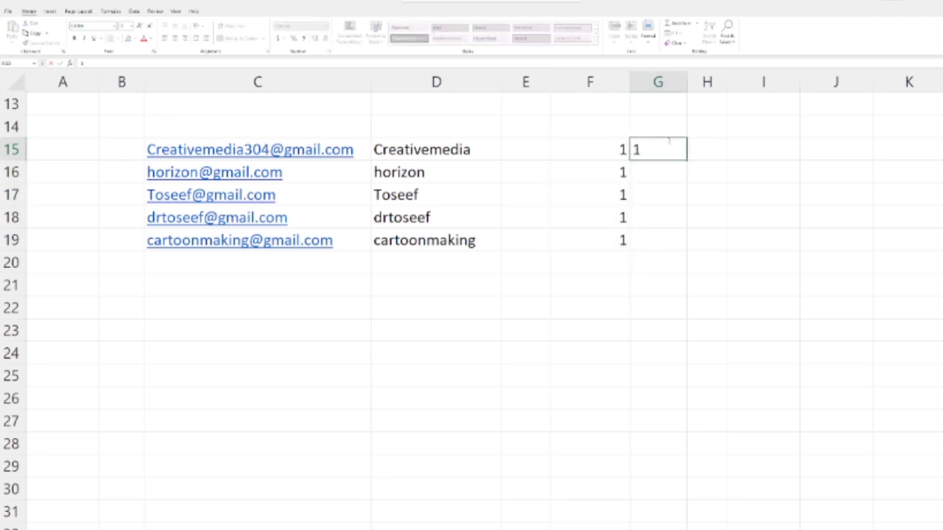
{"action": "key", "text": "Return"}
{"action": "left_click", "coordinate": [667, 143]}
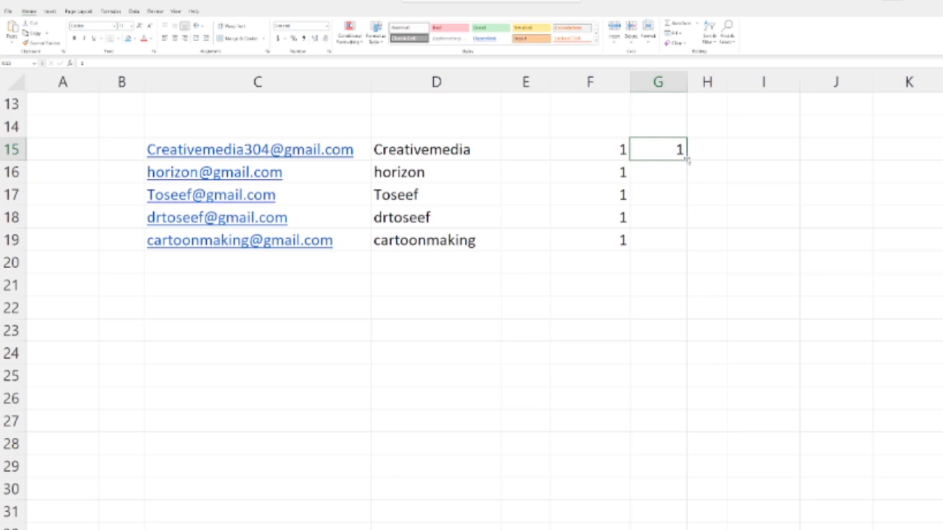
{"action": "mouse_move", "coordinate": [686, 161]}
{"action": "left_mouse_down"}
{"action": "mouse_move", "coordinate": [683, 193]}
{"action": "mouse_move", "coordinate": [685, 162]}
{"action": "left_mouse_up"}
{"action": "double_click", "coordinate": [686, 160]}
Step: Enter 1 and 2 in H15 and H16 and extend the number series to 5 in H19
{"action": "left_click", "coordinate": [717, 140]}
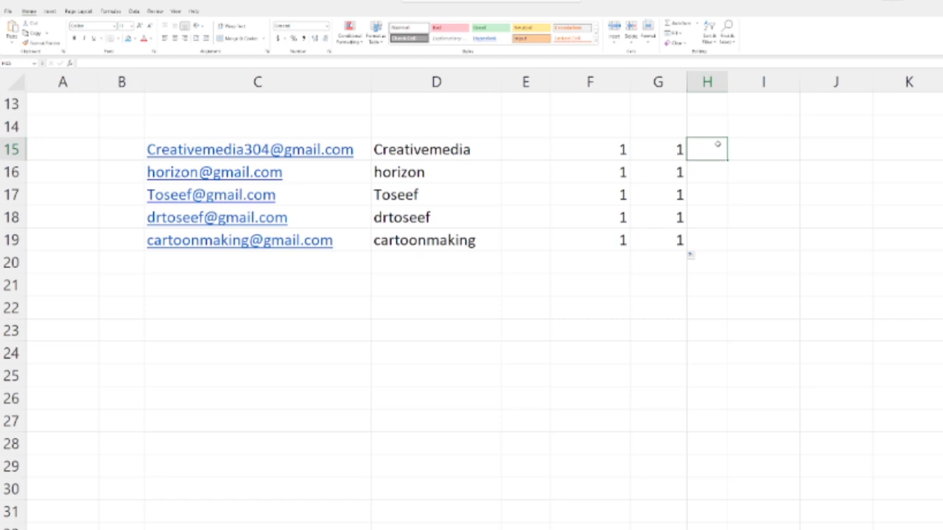
{"action": "type", "text": "1"}
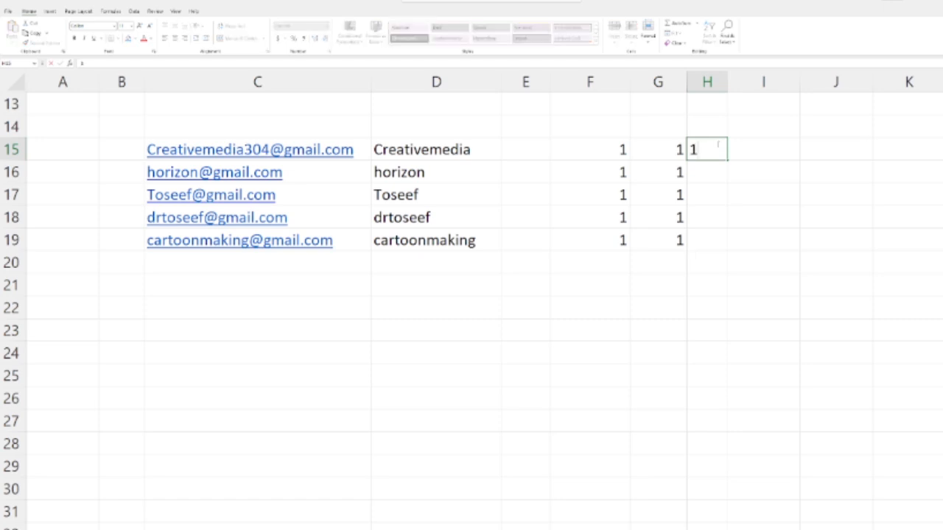
{"action": "key", "text": "Return"}
{"action": "type", "text": "2"}
{"action": "key", "text": "Up"}
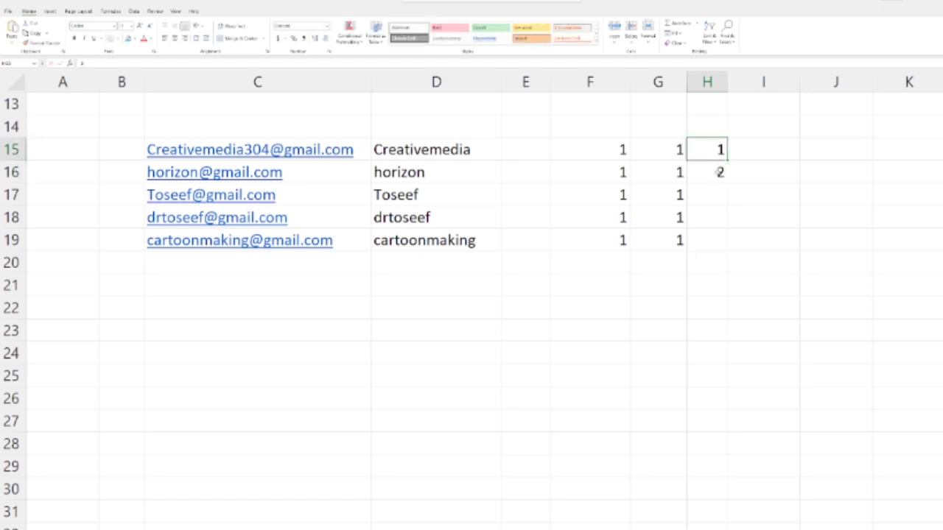
{"action": "left_click", "coordinate": [720, 173], "text": "shift"}
{"action": "left_click_drag", "start_coordinate": [728, 184], "coordinate": [730, 252]}
{"action": "left_click", "coordinate": [742, 325]}
Step: Fill the weekdays from Monday in I15 down to Friday in I19 and autofit column I
{"action": "left_click", "coordinate": [775, 141]}
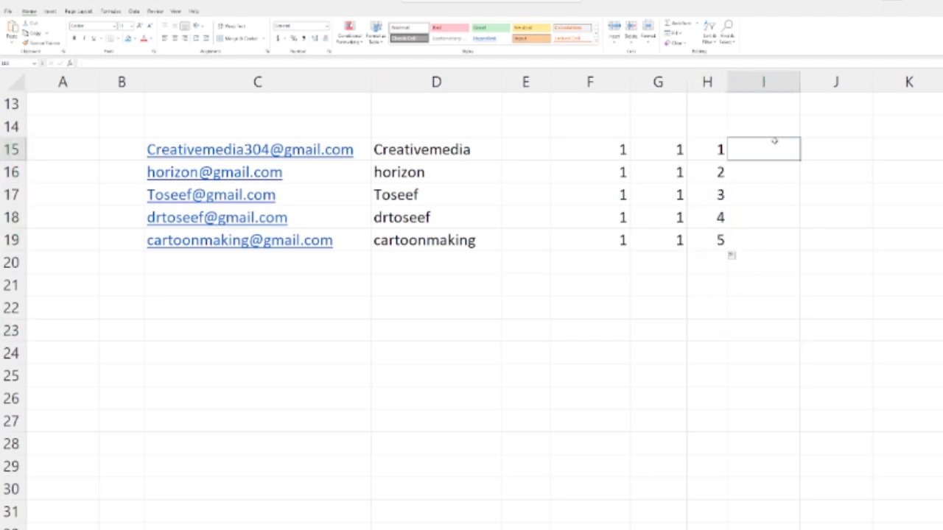
{"action": "type", "text": "monday"}
{"action": "key", "text": "Return"}
{"action": "left_click", "coordinate": [796, 144]}
{"action": "left_click_drag", "start_coordinate": [800, 160], "coordinate": [806, 255]}
{"action": "left_click", "coordinate": [780, 309]}
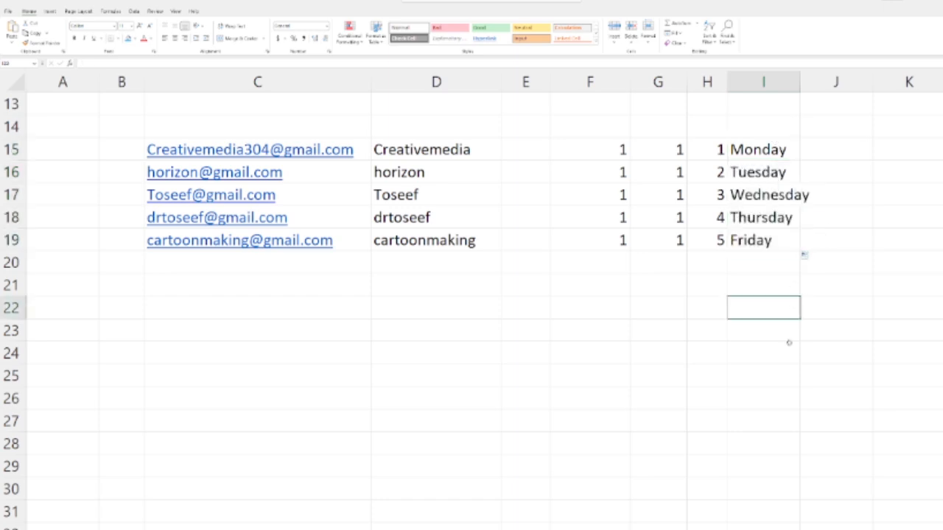
{"action": "double_click", "coordinate": [800, 82]}
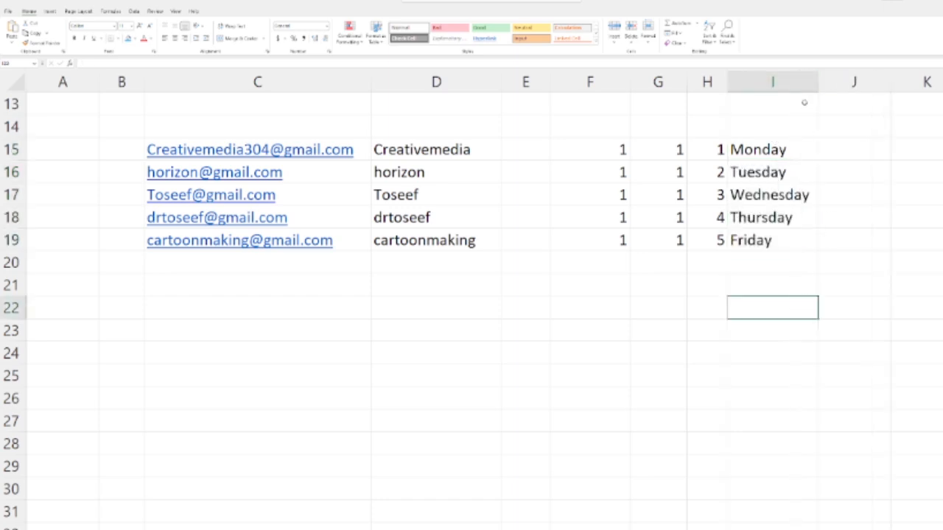
Step: Enter January in F20 and fill the months down to June in F25
{"action": "left_click", "coordinate": [584, 266]}
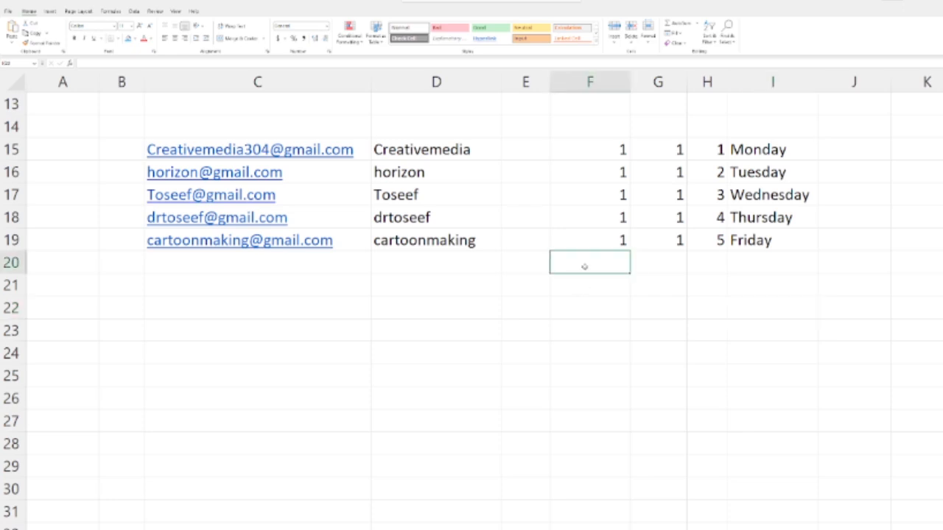
{"action": "type", "text": "Jan"}
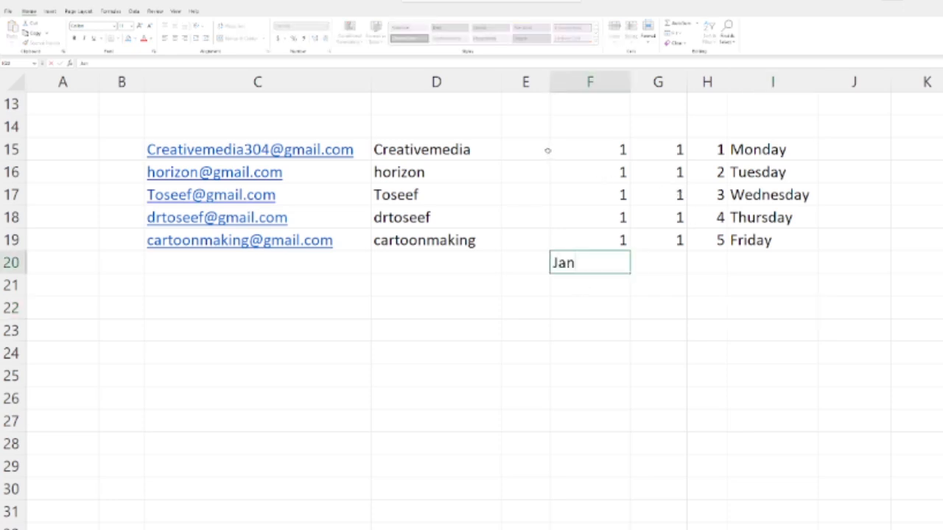
{"action": "type", "text": "ua"}
{"action": "key", "text": "BackSpace"}
{"action": "type", "text": "uary"}
{"action": "key", "text": "Return"}
{"action": "left_click", "coordinate": [624, 265]}
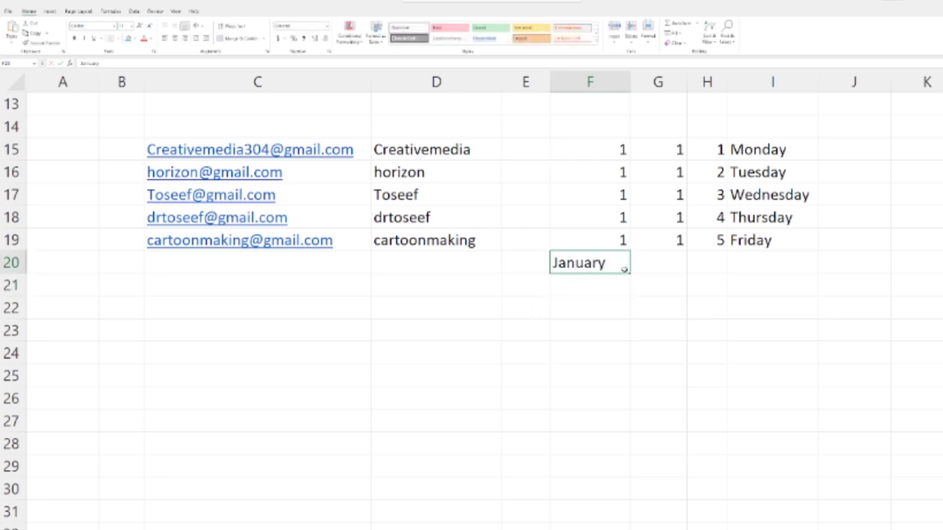
{"action": "left_click_drag", "start_coordinate": [629, 273], "coordinate": [629, 388]}
{"action": "left_click", "coordinate": [614, 467]}
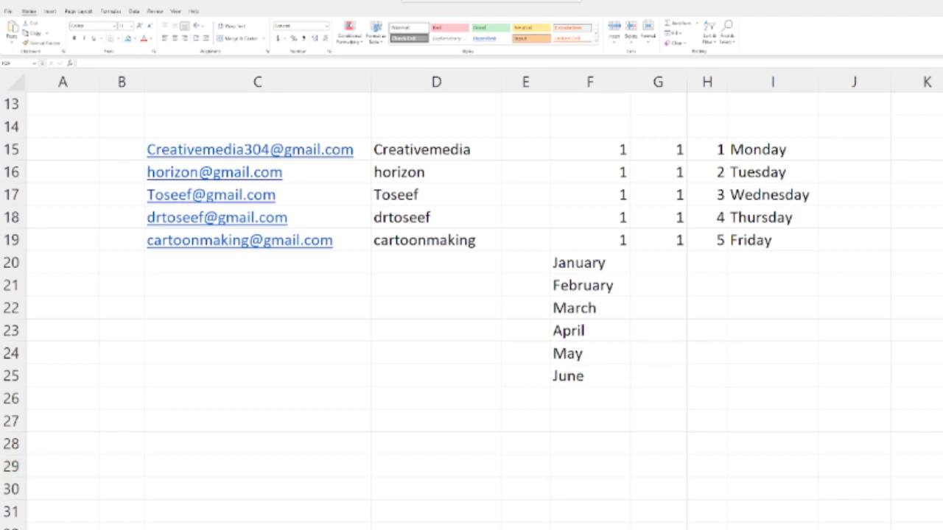
Step: Enter the date 1/1/2023 in G20 and fill the dates down to 1/6/2023 in G25
{"action": "left_click", "coordinate": [659, 265]}
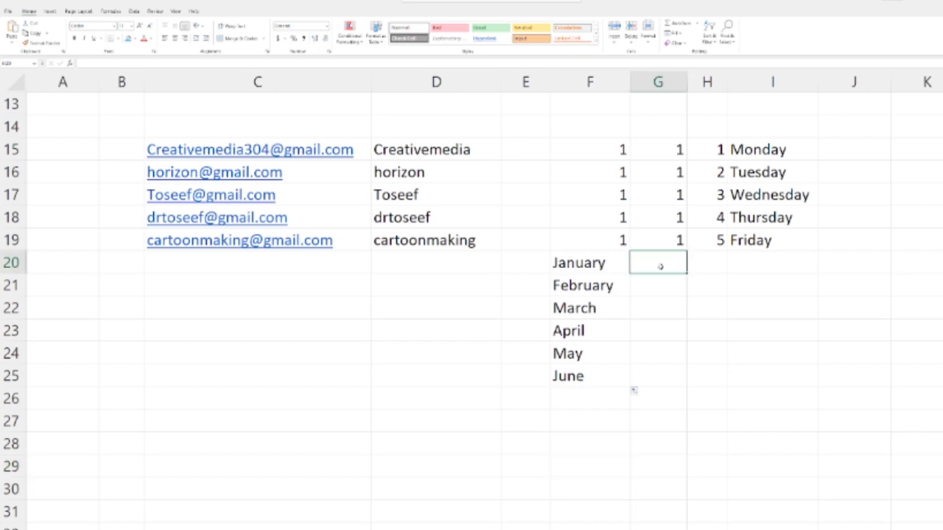
{"action": "type", "text": "1/"}
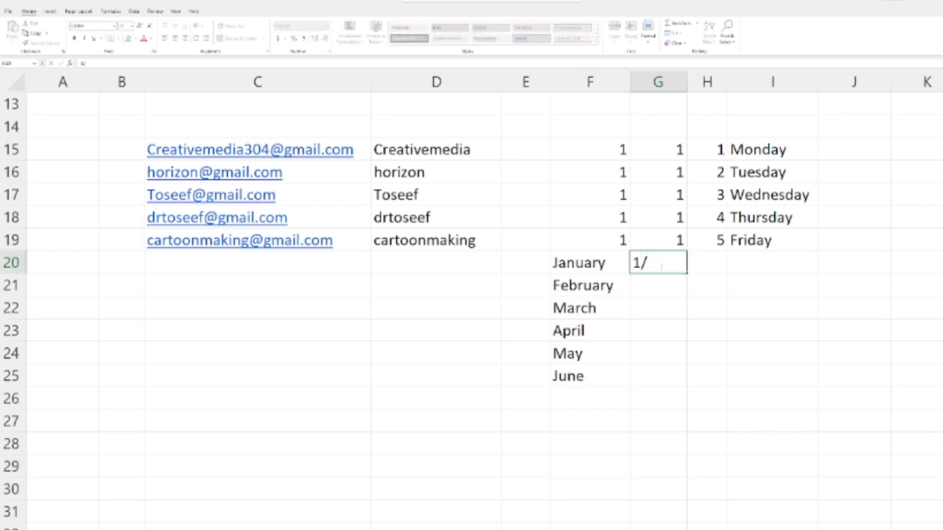
{"action": "type", "text": "1"}
{"action": "type", "text": "/2023"}
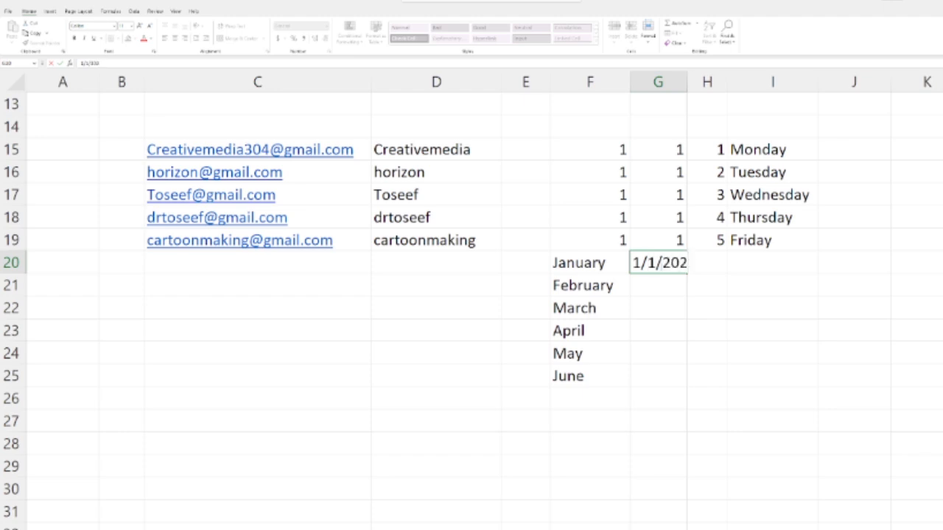
{"action": "key", "text": "Return"}
{"action": "left_click", "coordinate": [696, 263]}
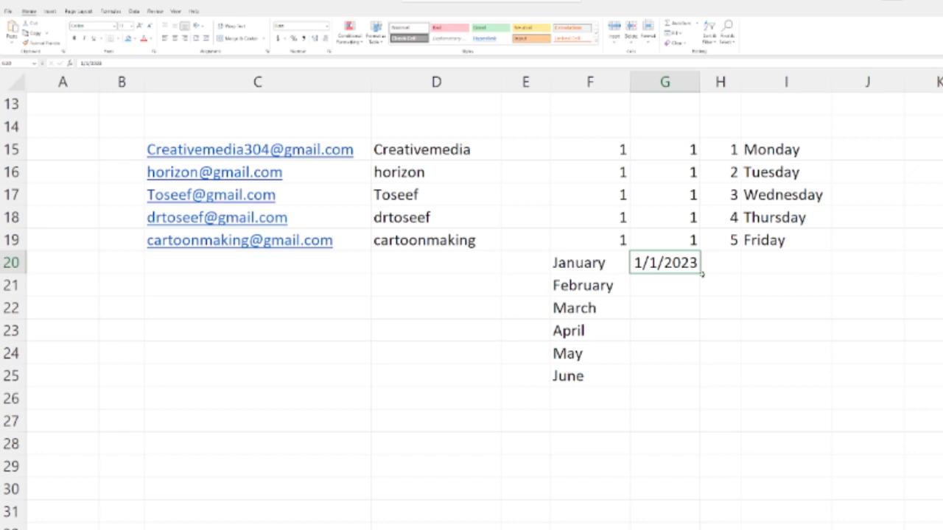
{"action": "left_click_drag", "start_coordinate": [700, 274], "coordinate": [704, 391]}
{"action": "left_click", "coordinate": [659, 471]}
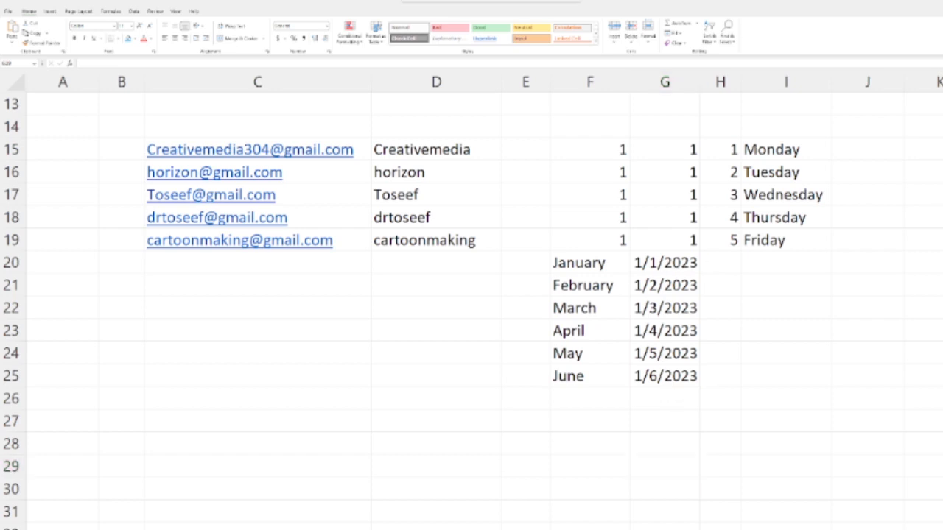
Step: In the product sheet, calculate the Amount in F4 as =D4*E4 and fill it down to F8
{"action": "key", "text": "alt+Tab"}
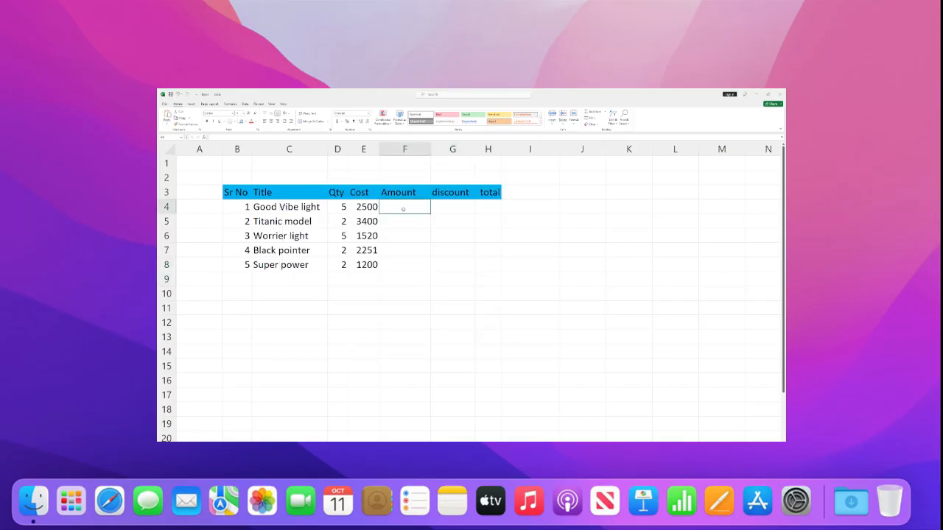
{"action": "type", "text": "3000"}
{"action": "key", "text": "ctrl+Return"}
{"action": "type", "text": "=D4*E4"}
{"action": "key", "text": "Return"}
{"action": "left_click", "coordinate": [413, 207]}
{"action": "left_click_drag", "start_coordinate": [430, 213], "coordinate": [429, 269]}
{"action": "left_click", "coordinate": [416, 322]}
Step: Format the Cost values in E4:E8 and the Amount values in F4:F8 as dollar amounts with two decimals
{"action": "left_click_drag", "start_coordinate": [366, 207], "coordinate": [365, 265]}
{"action": "left_click", "coordinate": [338, 121]}
{"action": "left_click_drag", "start_coordinate": [431, 207], "coordinate": [431, 264]}
{"action": "left_click", "coordinate": [341, 121]}
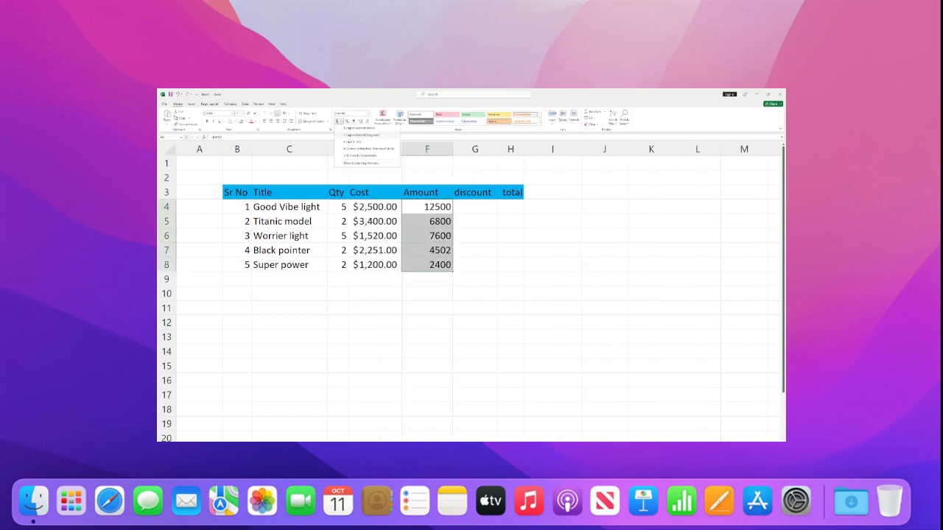
{"action": "left_click", "coordinate": [361, 163]}
{"action": "left_click", "coordinate": [339, 188]}
{"action": "scroll", "coordinate": [298, 224], "scroll_direction": "down", "scroll_amount": 10}
{"action": "left_click", "coordinate": [339, 263]}
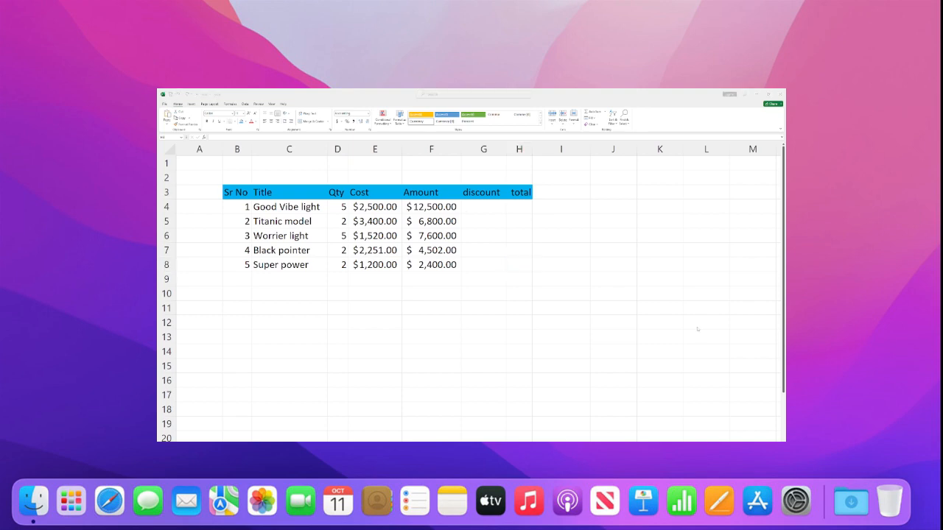
Step: Enter the discount formula =F4*12% in G4
{"action": "left_click", "coordinate": [490, 205]}
{"action": "type", "text": "="}
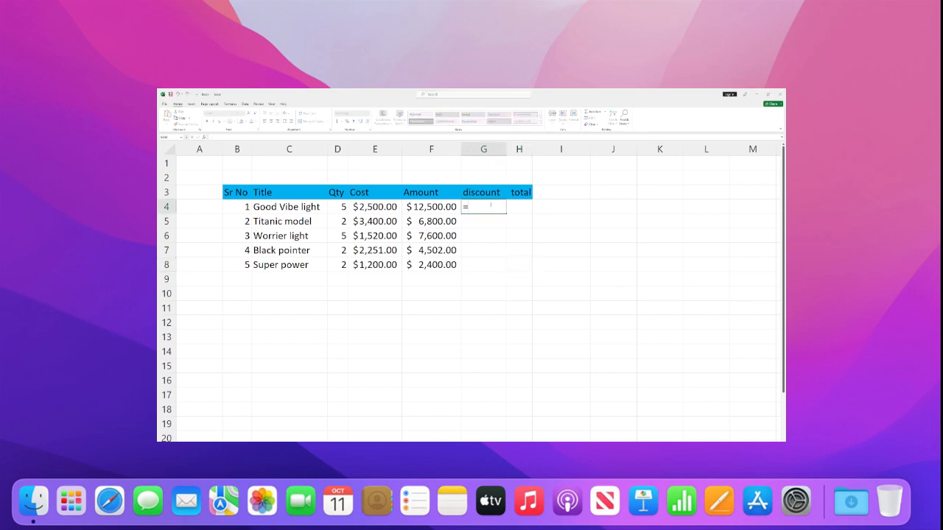
{"action": "left_click", "coordinate": [434, 207]}
{"action": "type", "text": "*12%"}
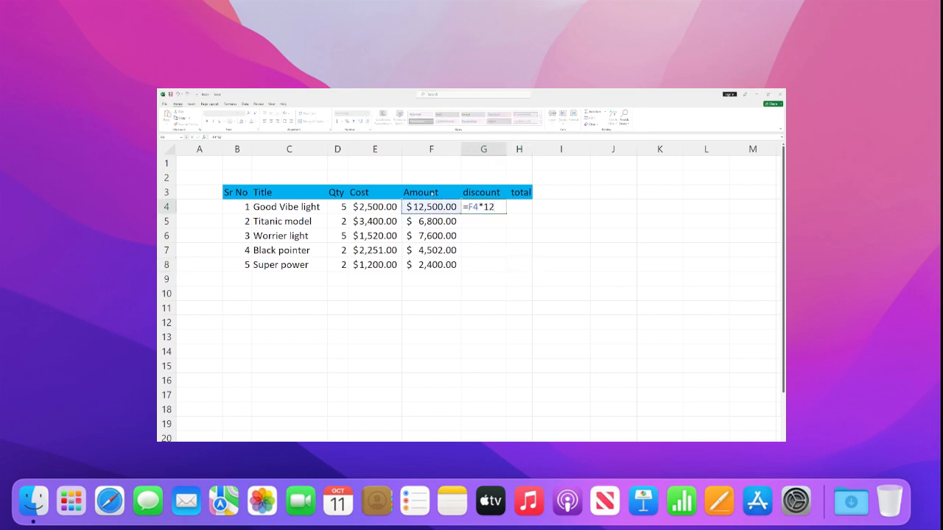
{"action": "key", "text": "Return"}
{"action": "left_click", "coordinate": [507, 207]}
{"action": "type", "text": "="}
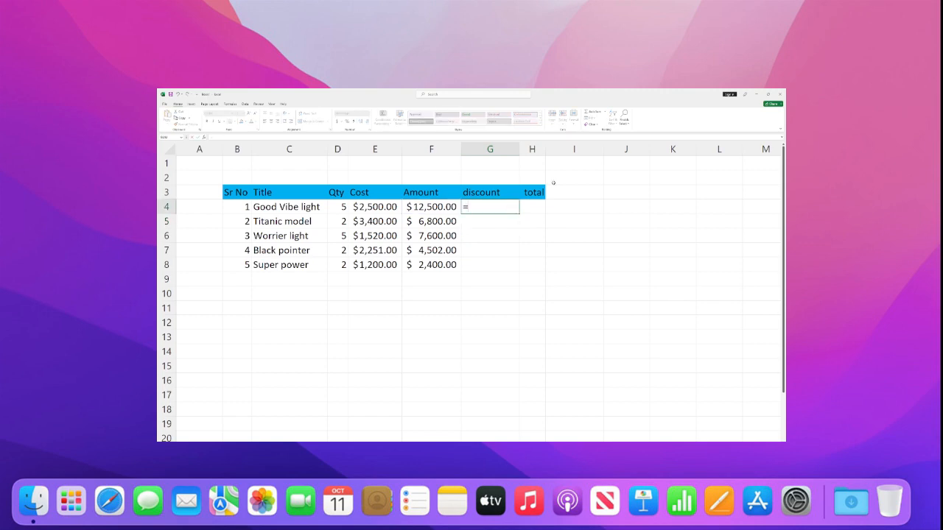
{"action": "left_click", "coordinate": [445, 207]}
{"action": "type", "text": "-"}
{"action": "left_click", "coordinate": [504, 251]}
{"action": "key", "text": "Escape"}
{"action": "left_click", "coordinate": [505, 252]}
{"action": "left_click", "coordinate": [487, 211]}
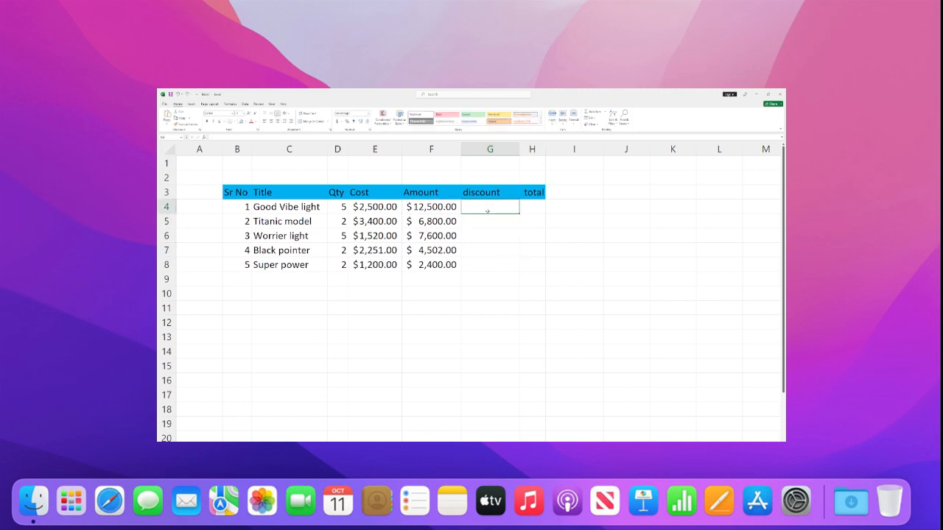
Step: Try =F4*12% as the discount formula in G4 and clear the cell again
{"action": "type", "text": "="}
{"action": "left_click", "coordinate": [445, 207]}
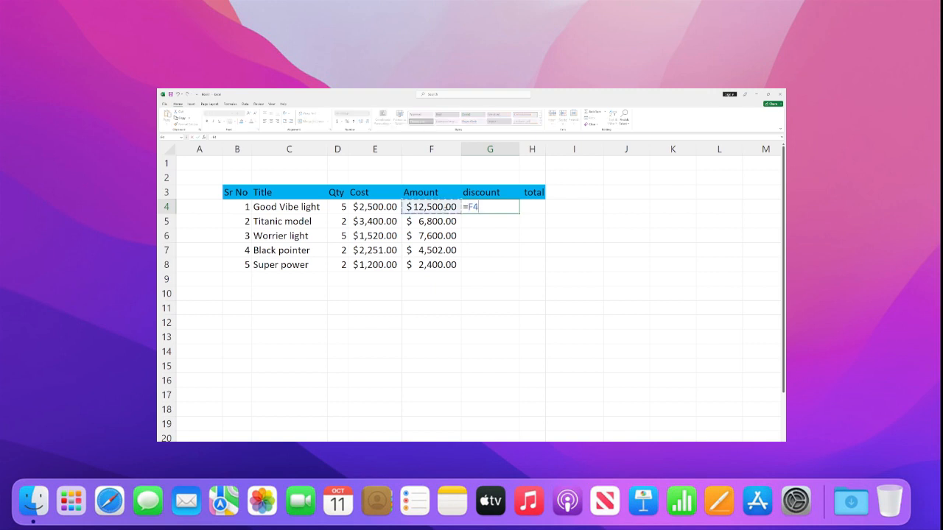
{"action": "type", "text": "*12%"}
{"action": "key", "text": "Return"}
{"action": "key", "text": "Up"}
{"action": "key", "text": "Delete"}
Step: Try calculating the discount in G4 as =F4*12/100
{"action": "left_click", "coordinate": [474, 250]}
{"action": "left_click", "coordinate": [499, 210]}
{"action": "type", "text": "="}
{"action": "key", "text": "Left"}
{"action": "type", "text": "*12/100"}
{"action": "key", "text": "Return"}
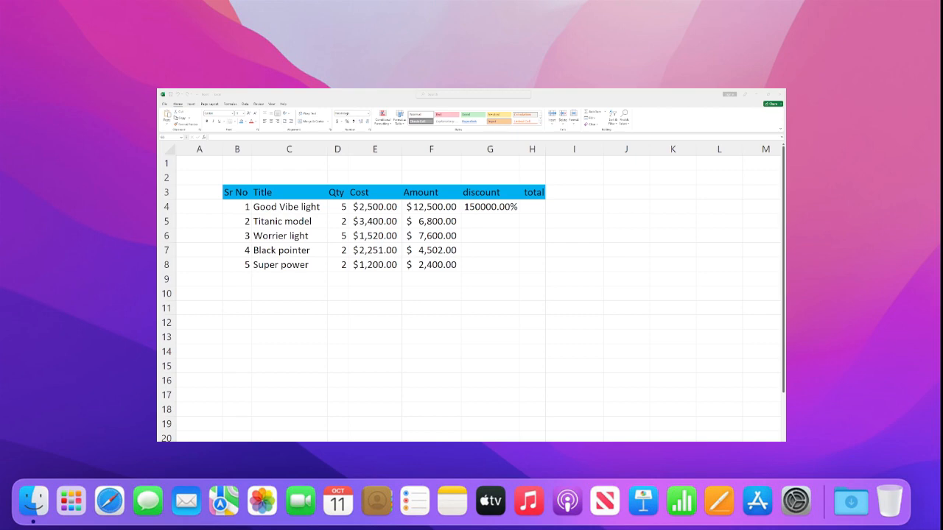
Step: Calculate the discount in G4 as =F4*G2, using the cell above the discount header as the rate
{"action": "left_click", "coordinate": [498, 207]}
{"action": "type", "text": "="}
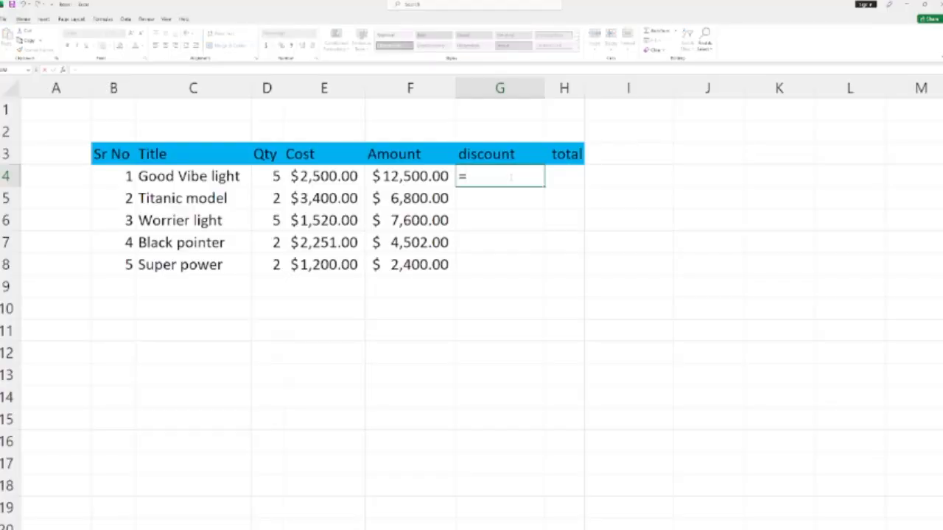
{"action": "left_click", "coordinate": [435, 172]}
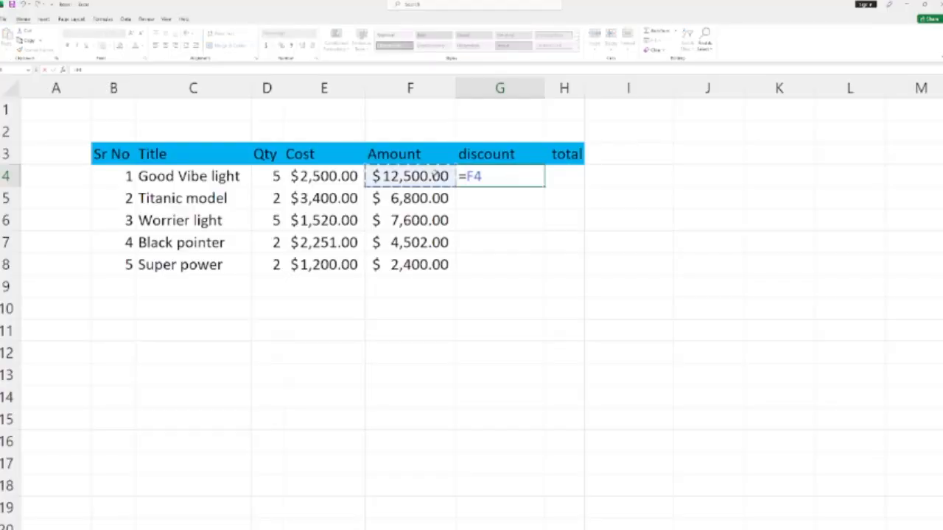
{"action": "type", "text": "*"}
{"action": "left_click", "coordinate": [495, 130]}
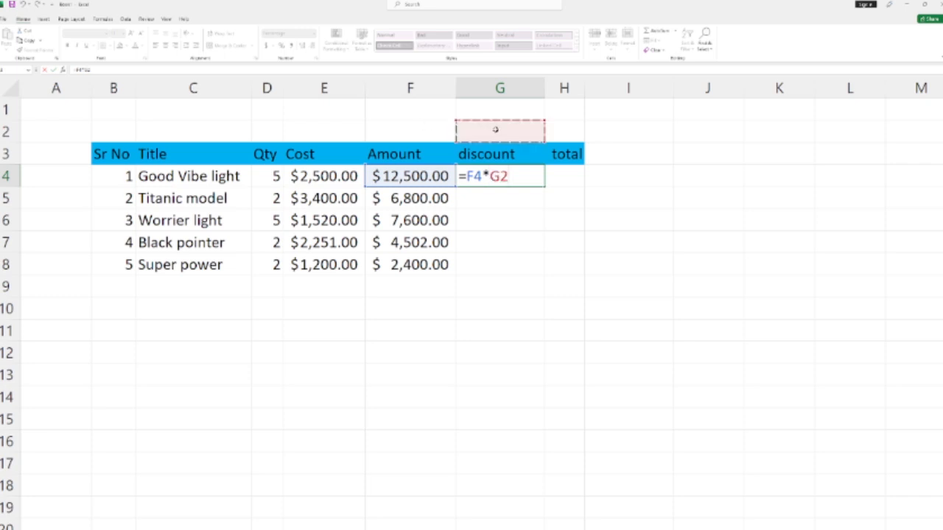
{"action": "key", "text": "Return"}
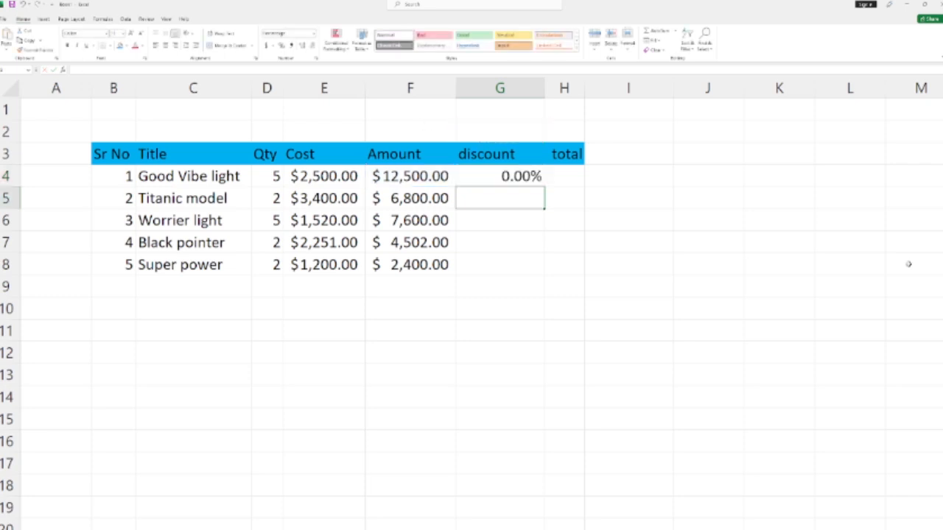
Step: Enter 10 in G2 as the discount rate and autofit column G
{"action": "left_click", "coordinate": [508, 132]}
{"action": "type", "text": "12"}
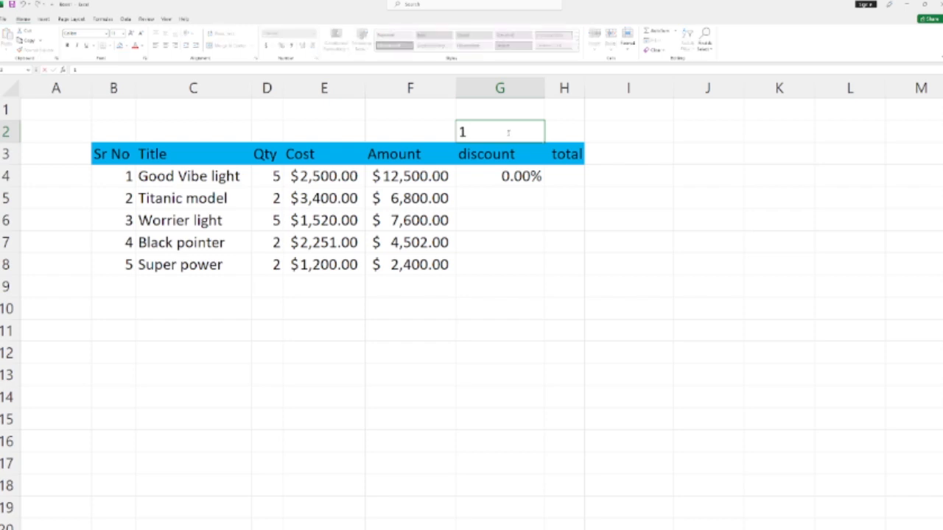
{"action": "key", "text": "BackSpace"}
{"action": "key", "text": "BackSpace"}
{"action": "type", "text": "10"}
{"action": "key", "text": "Return"}
{"action": "left_click", "coordinate": [530, 220]}
{"action": "double_click", "coordinate": [545, 89]}
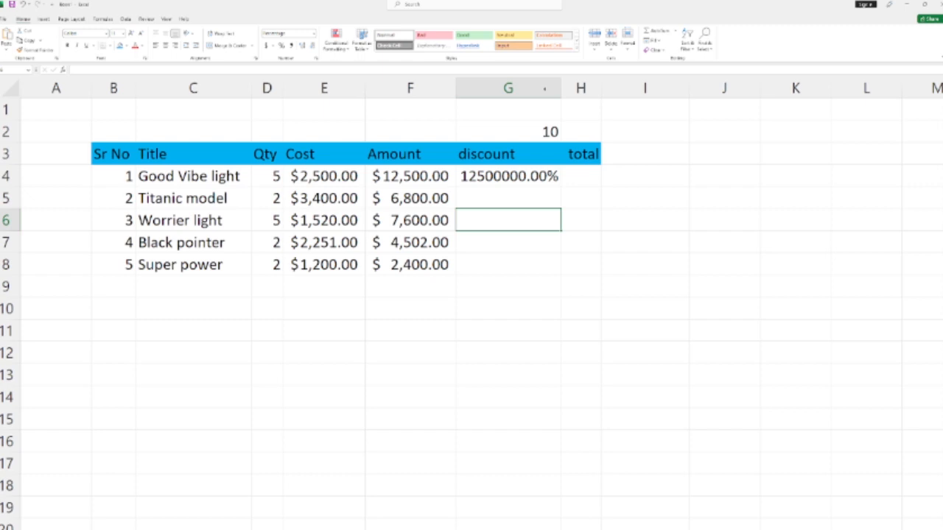
Step: Fill the discount formula from G4 down to G8 and inspect the copied formula in G5
{"action": "left_click", "coordinate": [534, 197]}
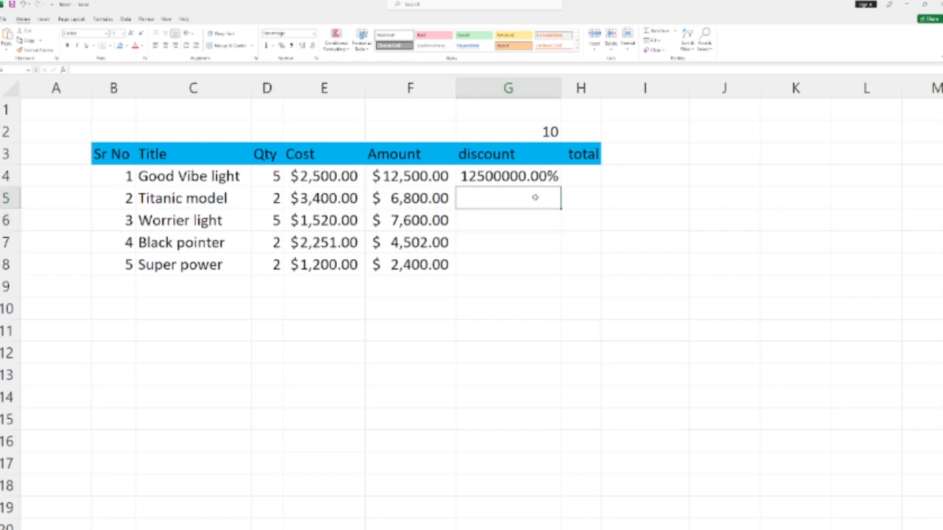
{"action": "left_click", "coordinate": [548, 175]}
{"action": "left_click_drag", "start_coordinate": [560, 187], "coordinate": [561, 274]}
{"action": "left_click", "coordinate": [535, 197]}
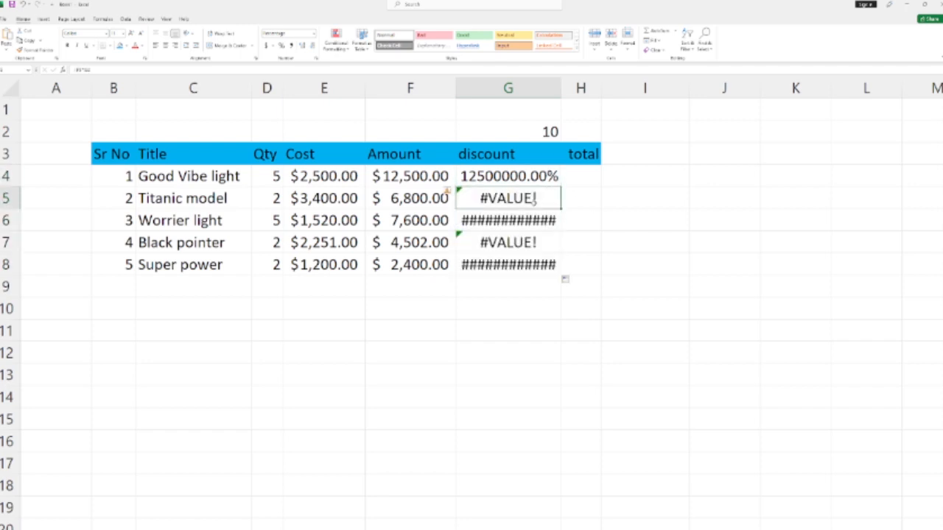
{"action": "double_click", "coordinate": [535, 197]}
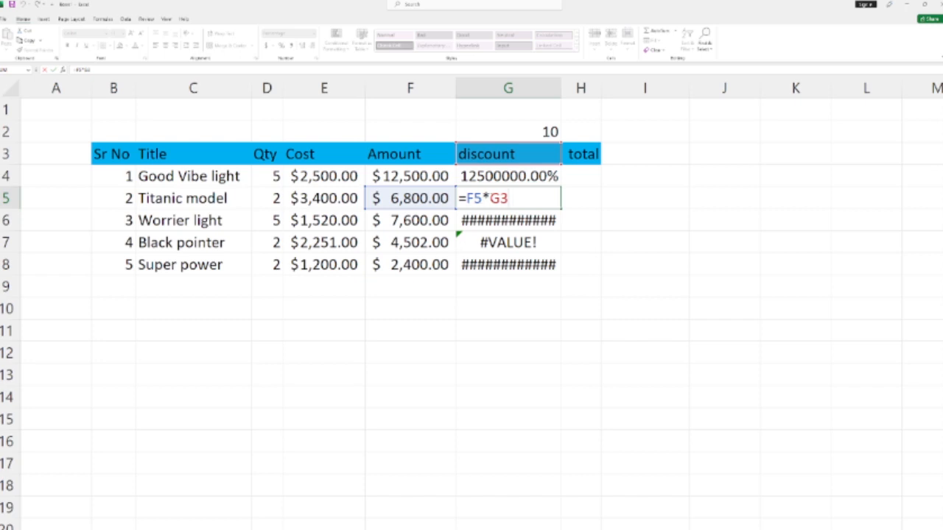
Step: Lock the column of the rate reference in G4 so the formula reads =F4*$G2
{"action": "double_click", "coordinate": [544, 177]}
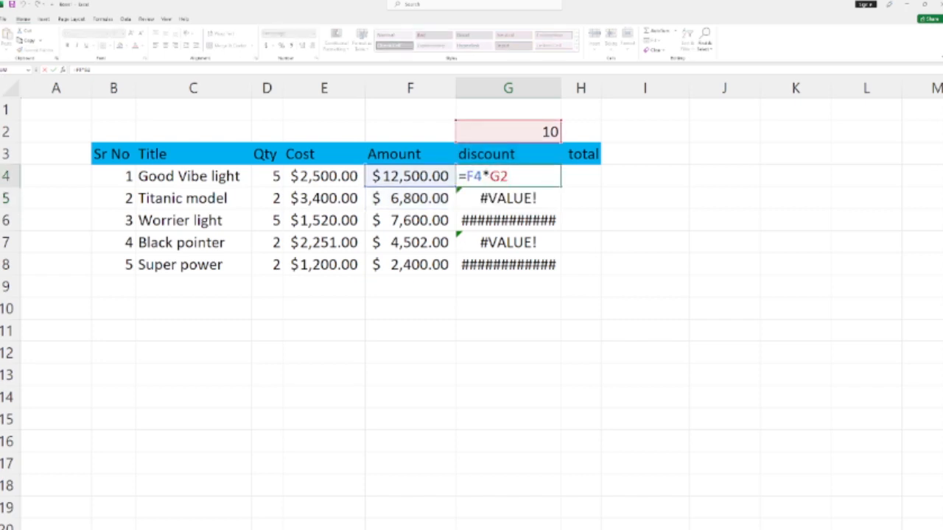
{"action": "key", "text": "Left"}
{"action": "key", "text": "Left"}
{"action": "type", "text": "$"}
{"action": "key", "text": "Return"}
{"action": "key", "text": "Up"}
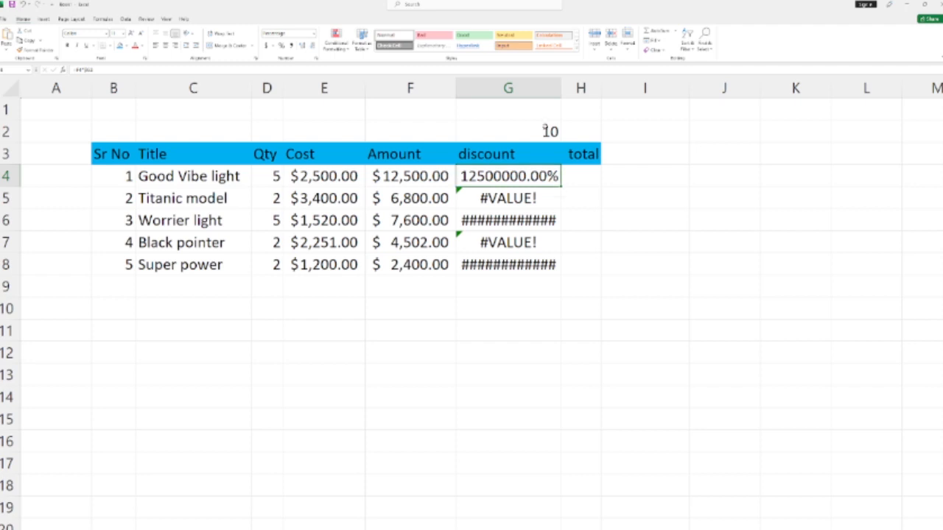
Step: Change the discount rate in G2 to 10%
{"action": "double_click", "coordinate": [550, 130]}
{"action": "type", "text": "%"}
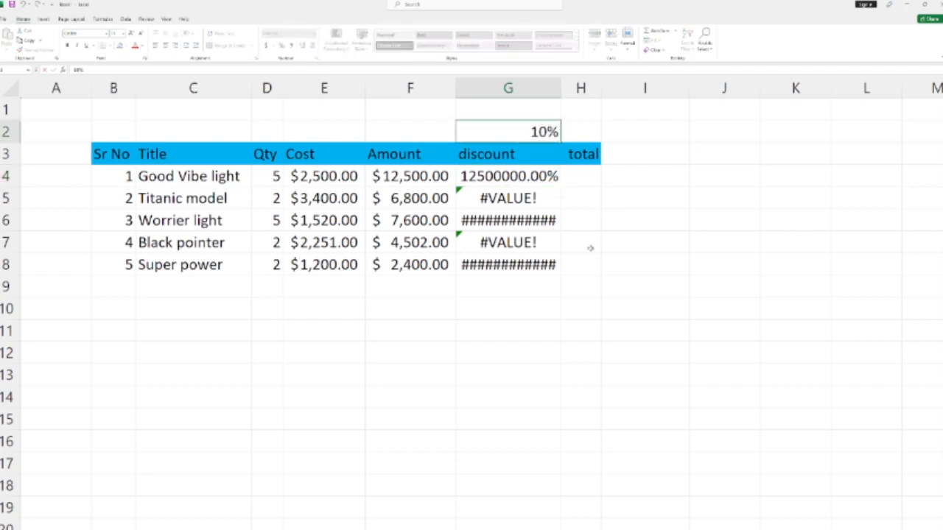
{"action": "left_click", "coordinate": [593, 246]}
Step: Try filling the =F4*$G2 discount formula from G4 down to G8
{"action": "left_click", "coordinate": [548, 181]}
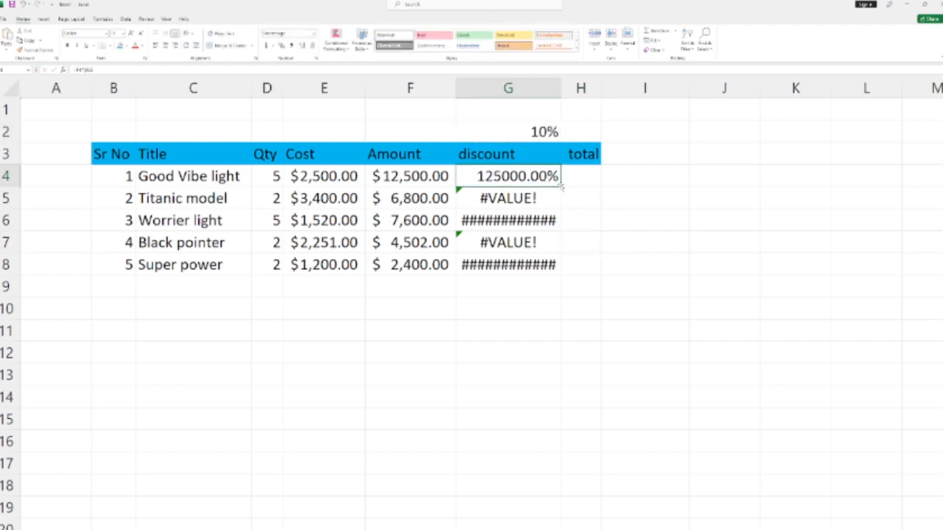
{"action": "left_click_drag", "start_coordinate": [564, 193], "coordinate": [564, 274]}
{"action": "left_click", "coordinate": [580, 199]}
{"action": "left_click", "coordinate": [554, 180]}
{"action": "left_click_drag", "start_coordinate": [561, 188], "coordinate": [565, 270]}
{"action": "left_click", "coordinate": [617, 242]}
Step: Widen column G slightly and make the rate reference in G4 fully absolute as =F4*$G$2
{"action": "left_click_drag", "start_coordinate": [560, 90], "coordinate": [561, 90]}
{"action": "left_click", "coordinate": [558, 388]}
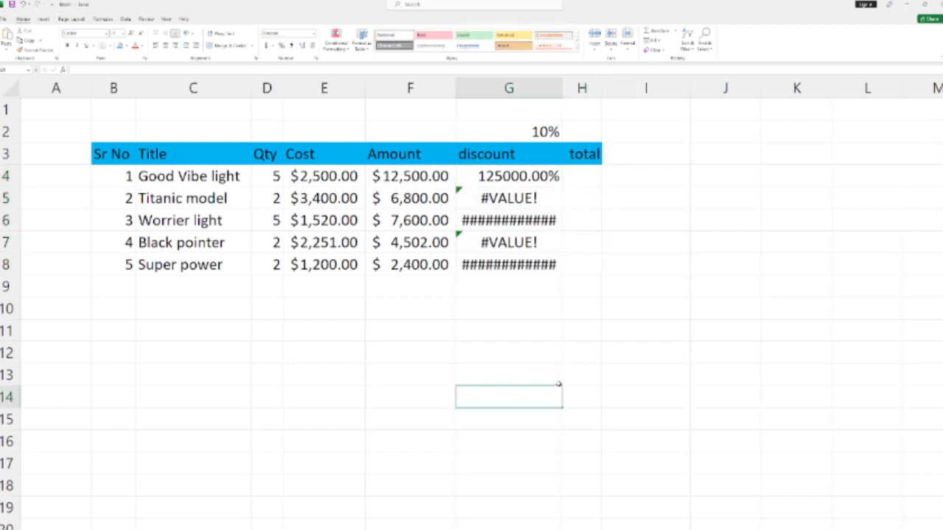
{"action": "double_click", "coordinate": [538, 177]}
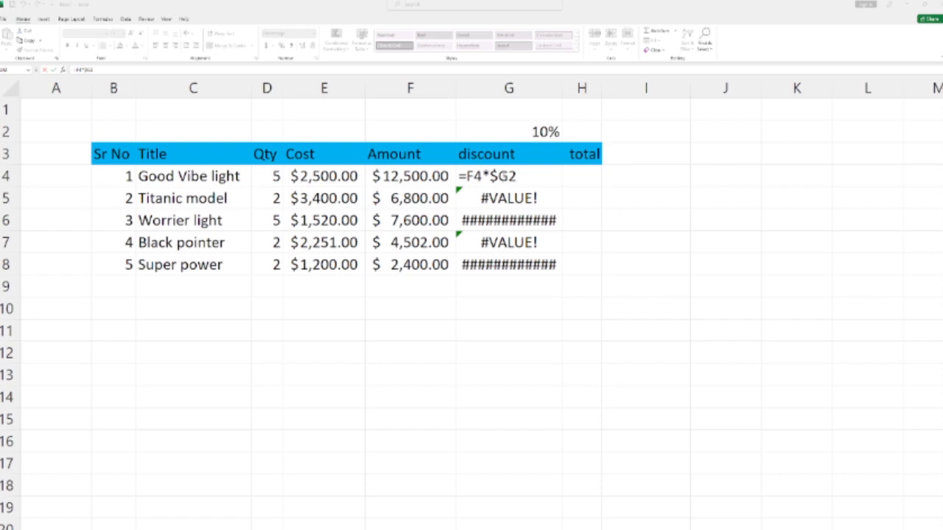
{"action": "left_click", "coordinate": [513, 176]}
{"action": "type", "text": "$"}
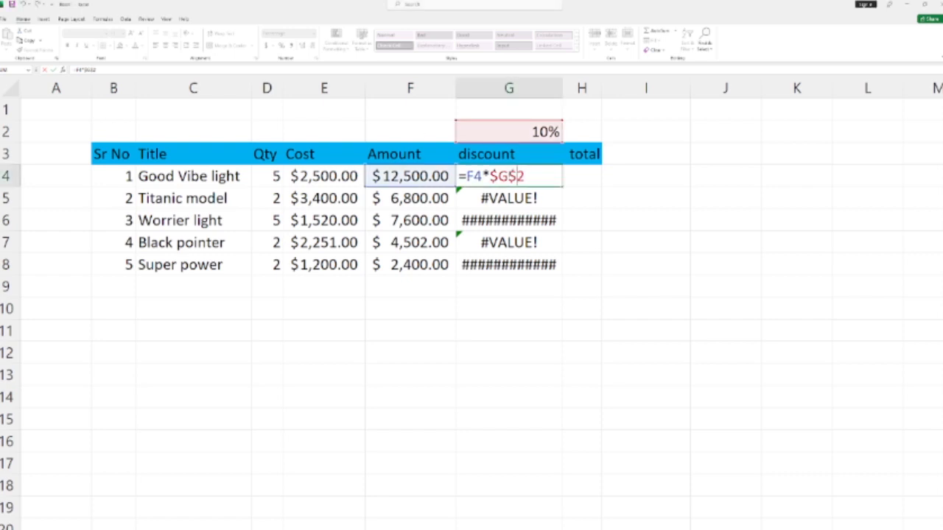
{"action": "key", "text": "Return"}
Step: Fill the discount formula with the absolute rate reference from G4 down to G8
{"action": "left_click", "coordinate": [558, 184]}
{"action": "left_click_drag", "start_coordinate": [561, 185], "coordinate": [560, 267]}
{"action": "left_click", "coordinate": [551, 179]}
{"action": "key", "text": "ctrl+z"}
{"action": "left_click", "coordinate": [508, 375]}
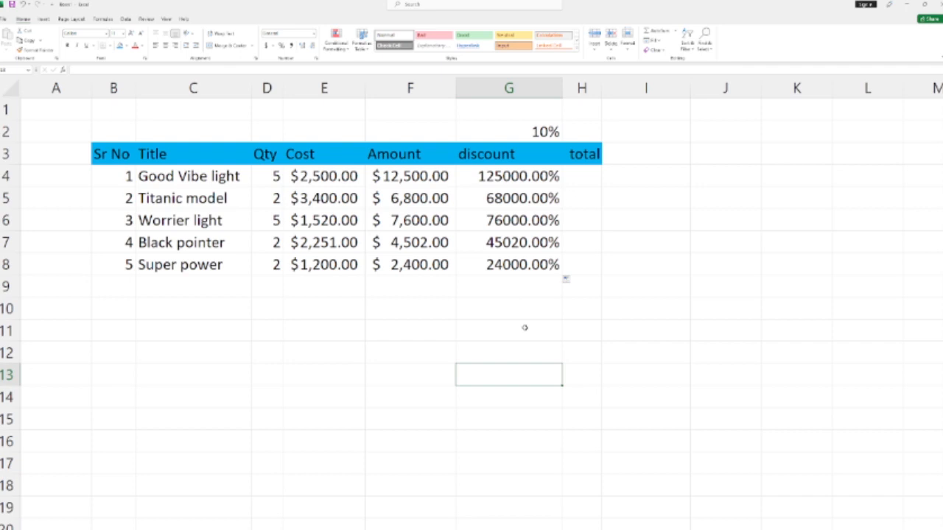
Step: Check the filled discount formulas in G5 to G8
{"action": "left_click", "coordinate": [523, 258]}
{"action": "left_click", "coordinate": [520, 246]}
{"action": "left_click", "coordinate": [523, 220]}
{"action": "left_click", "coordinate": [529, 199]}
{"action": "left_click", "coordinate": [526, 243]}
{"action": "left_click", "coordinate": [532, 263]}
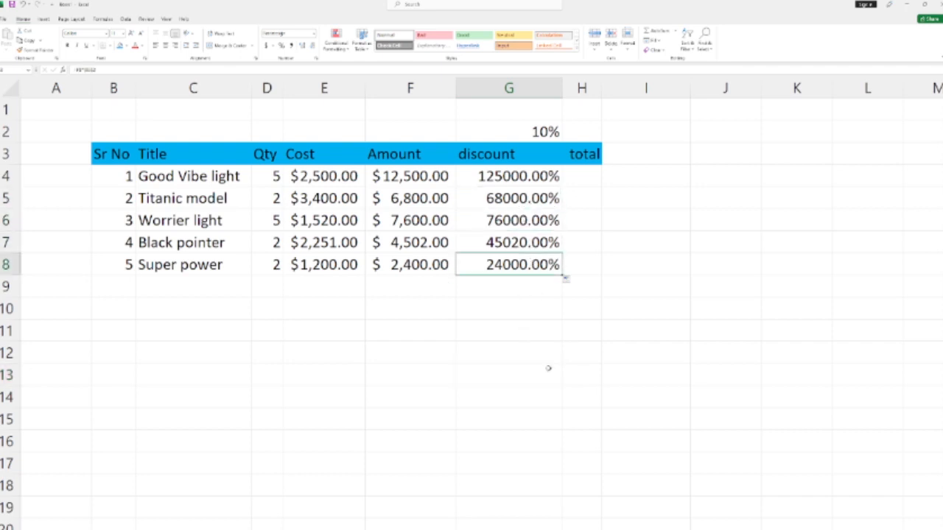
{"action": "left_click", "coordinate": [542, 313]}
Step: Calculate the total in H4 as =F4-G4 and fill it down to H8
{"action": "left_click", "coordinate": [596, 173]}
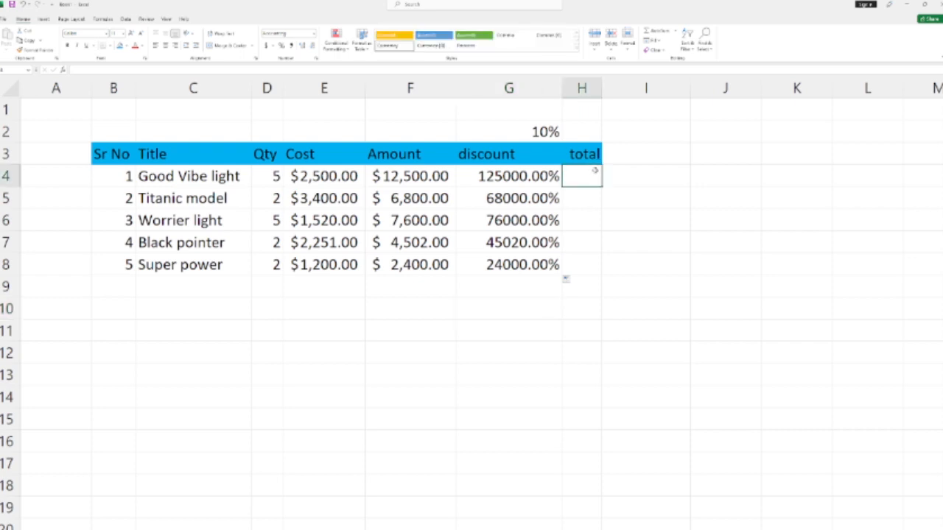
{"action": "type", "text": "="}
{"action": "left_click", "coordinate": [447, 174]}
{"action": "type", "text": "-"}
{"action": "left_click", "coordinate": [543, 184]}
{"action": "left_click", "coordinate": [543, 190]}
{"action": "left_click", "coordinate": [538, 177]}
{"action": "key", "text": "Return"}
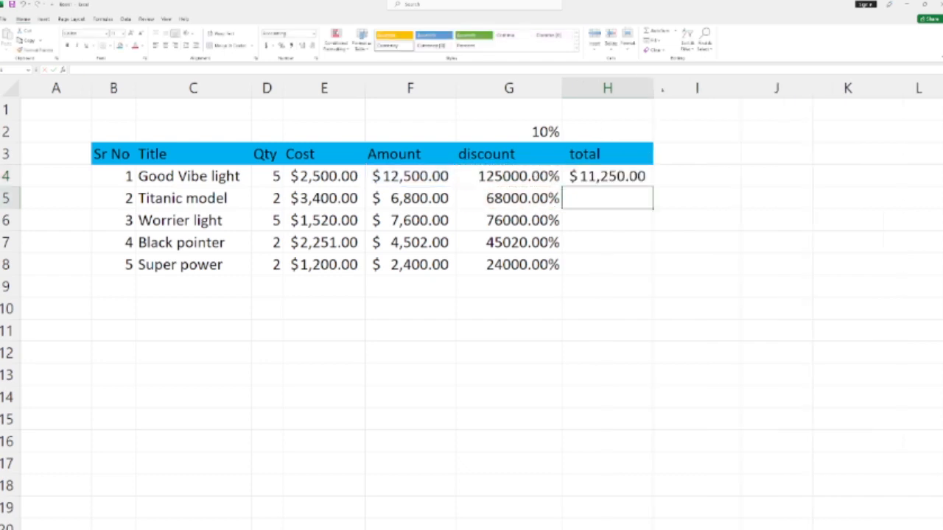
{"action": "left_click", "coordinate": [637, 181]}
{"action": "left_click_drag", "start_coordinate": [653, 188], "coordinate": [654, 276]}
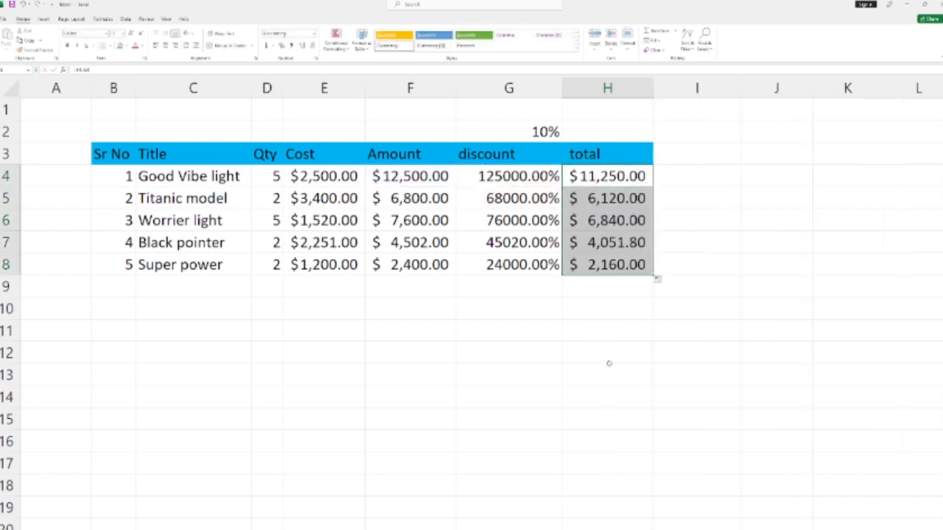
Step: Copy the whole table B3:H8 and paste it transposed, with all contents and formatting, starting at cell C11
{"action": "left_click", "coordinate": [622, 352]}
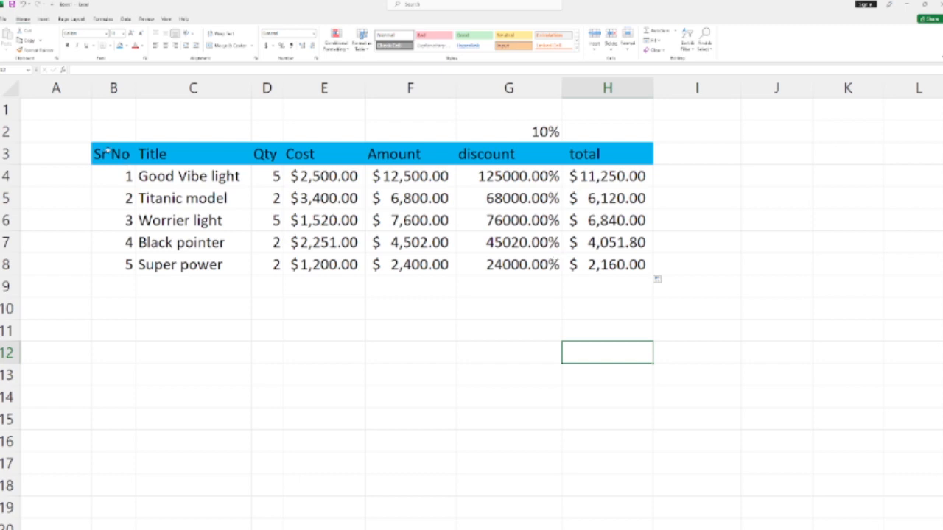
{"action": "left_click_drag", "start_coordinate": [107, 152], "coordinate": [612, 268]}
{"action": "right_click", "coordinate": [558, 170]}
{"action": "left_click", "coordinate": [589, 226]}
{"action": "left_click", "coordinate": [172, 330]}
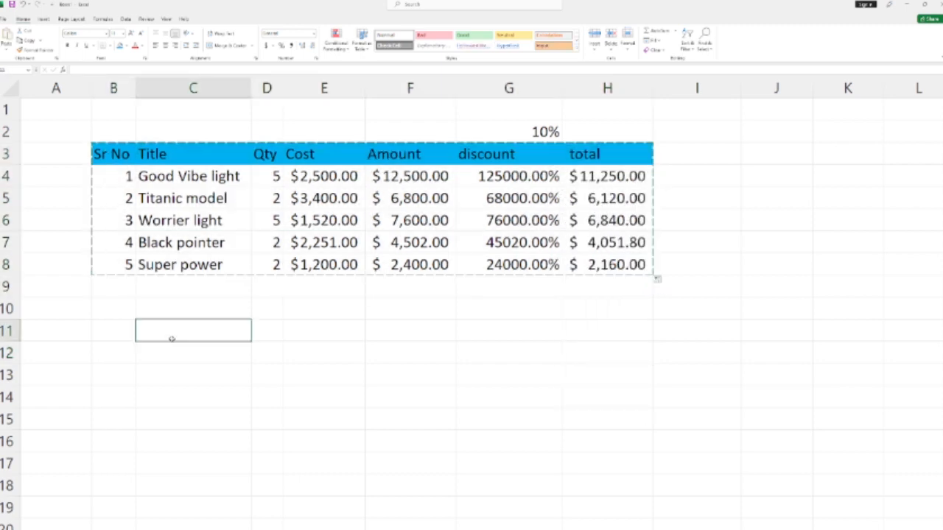
{"action": "right_click", "coordinate": [171, 338]}
{"action": "left_click", "coordinate": [211, 400]}
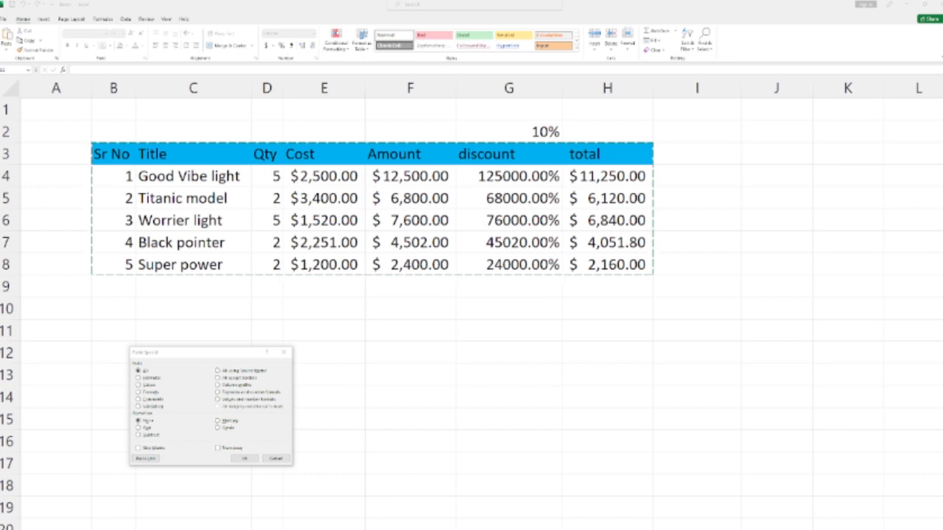
{"action": "left_click", "coordinate": [218, 449]}
{"action": "left_click", "coordinate": [245, 459]}
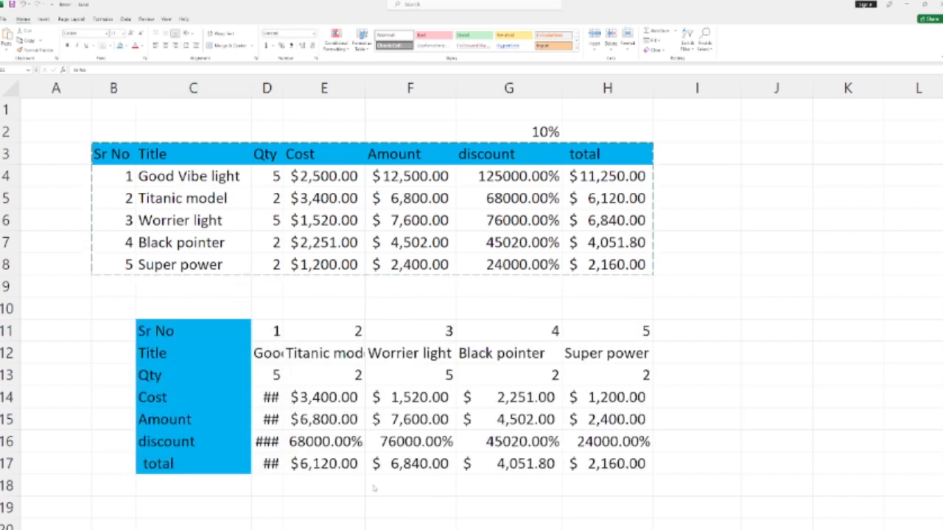
Step: Auto-fit the width of every column in the sheet to its contents and clear the copy selection
{"action": "left_click", "coordinate": [40, 136]}
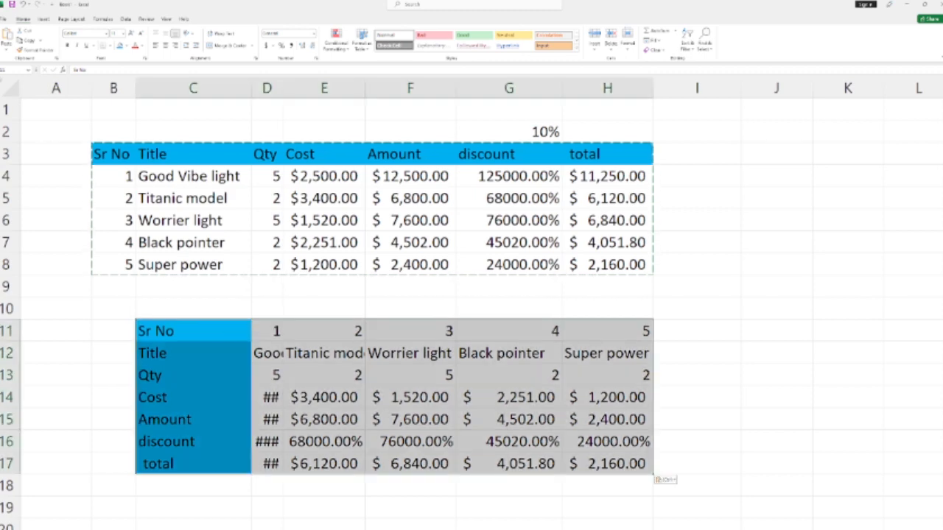
{"action": "left_click", "coordinate": [11, 90]}
{"action": "double_click", "coordinate": [366, 89]}
{"action": "left_click", "coordinate": [514, 399]}
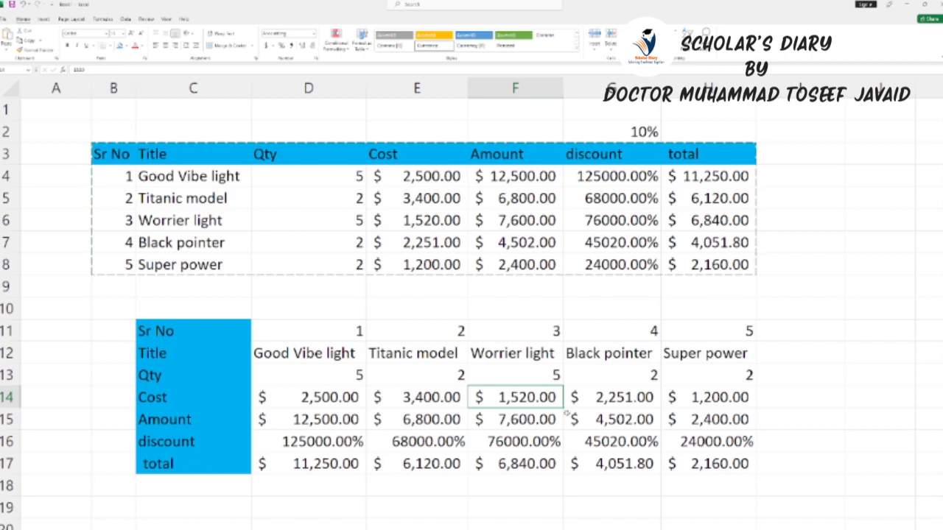
{"action": "left_click", "coordinate": [589, 395]}
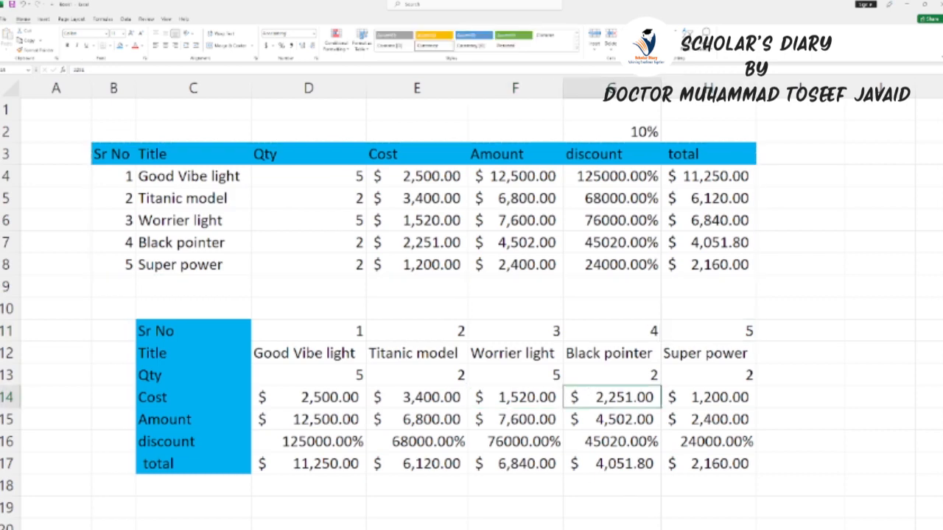
{"action": "key", "text": "alt+Tab"}
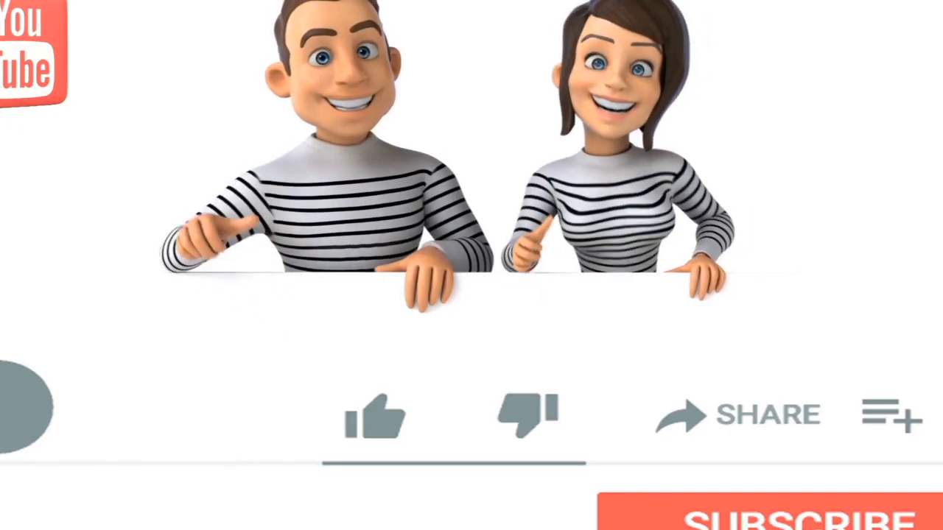